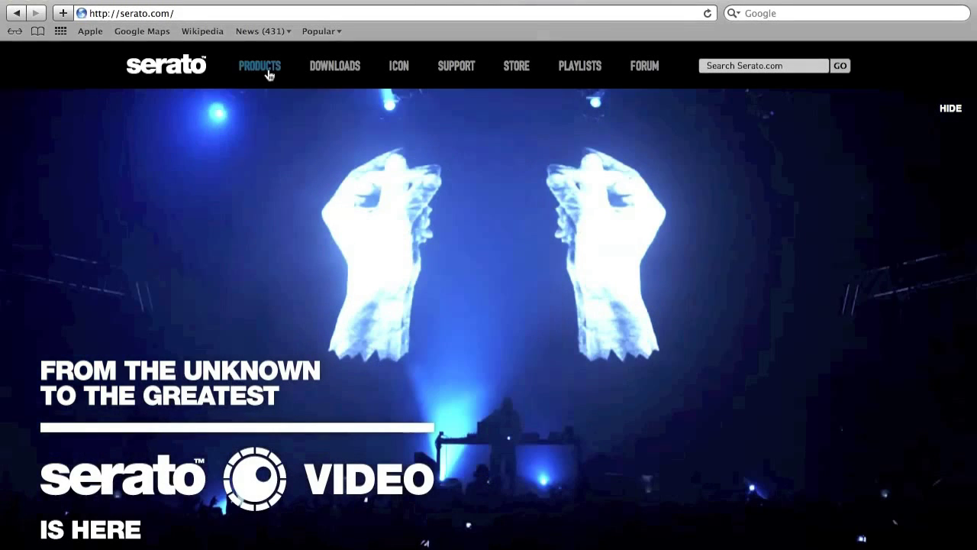
Open the Video-SL product page on the Serato site and choose to buy it to reach the store checkout cart.
click(268, 69)
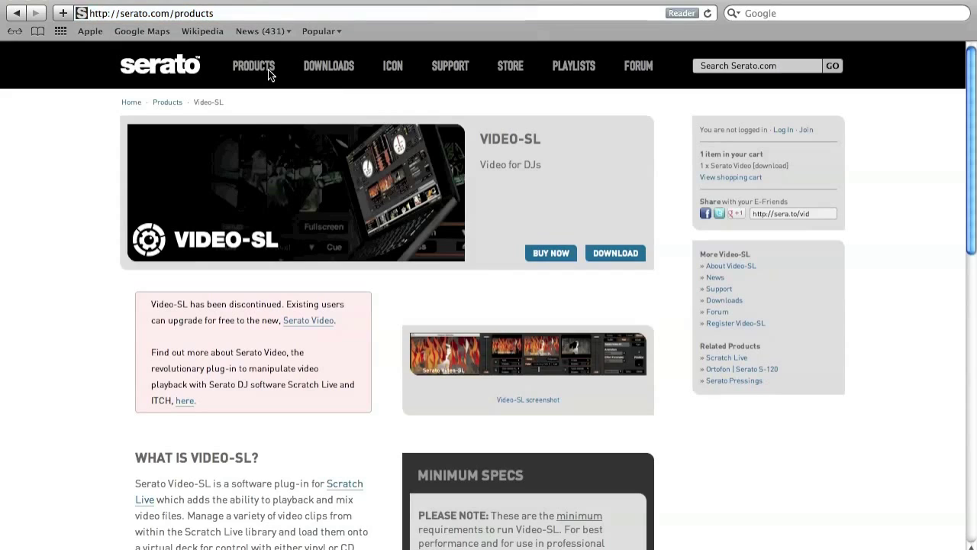
click(551, 254)
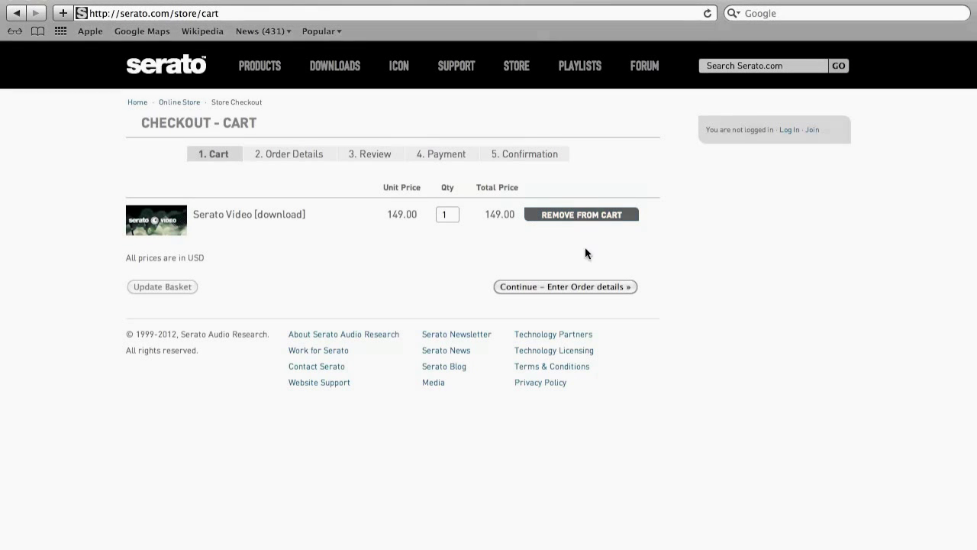
Open the Serato downloads page and review the DJ software versions offered, including Scratch Live and Serato Video.
click(341, 65)
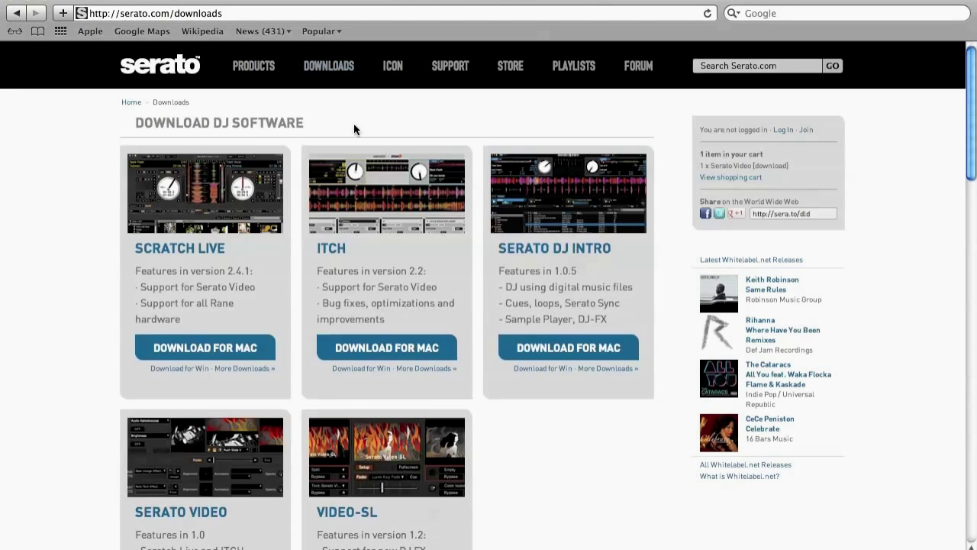
scroll(98, 309, down, 5)
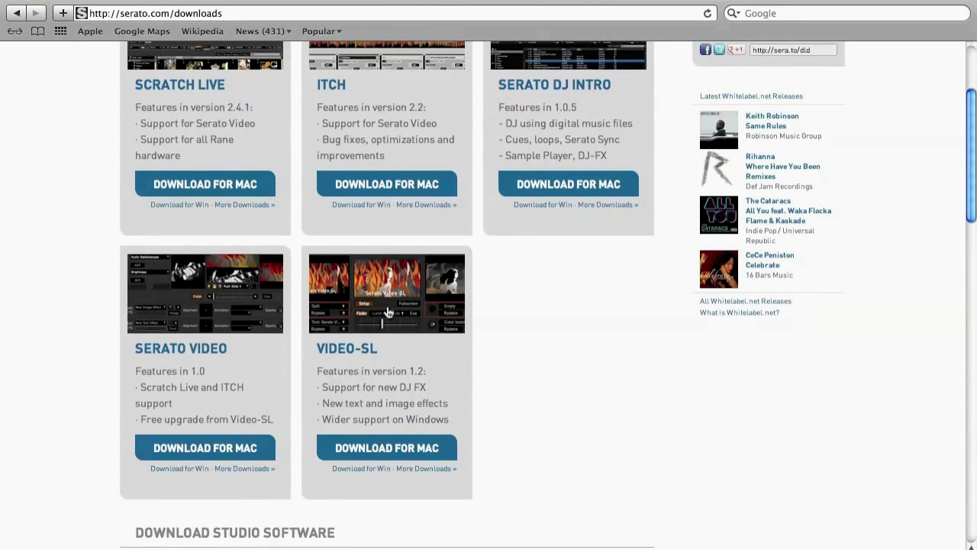
scroll(537, 369, up, 5)
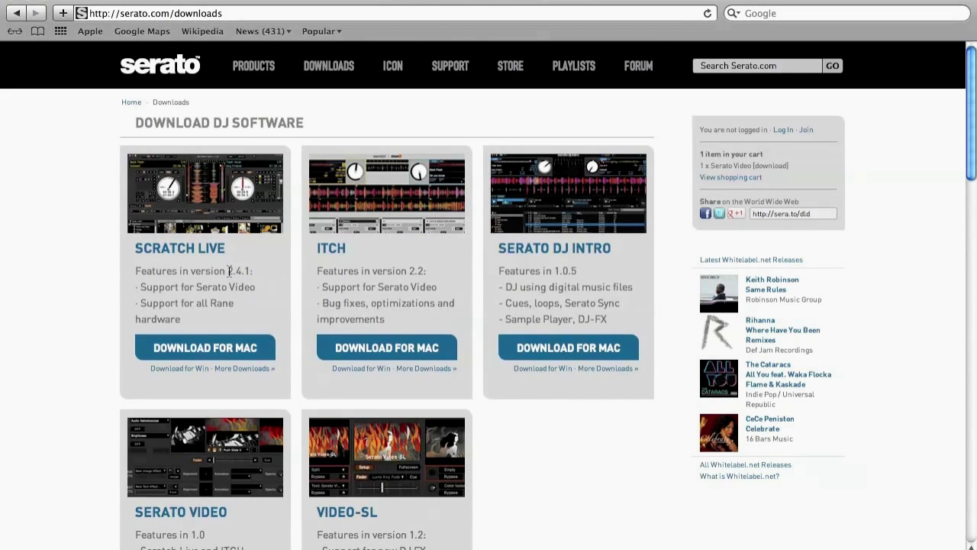
right_click(268, 279)
click(50, 273)
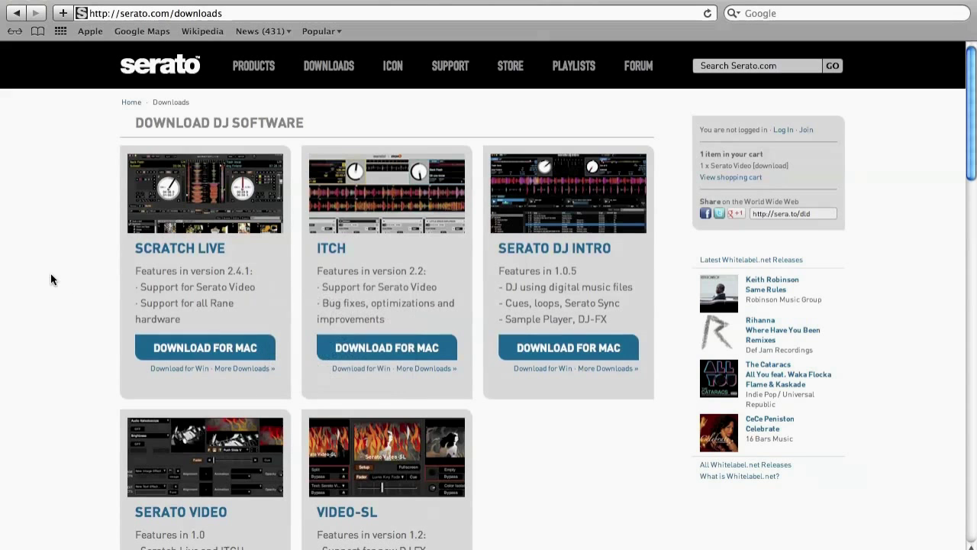
Open the Serato Video 1.0 download page, read its description and requirements, and start the Mac download.
scroll(260, 362, down, 5)
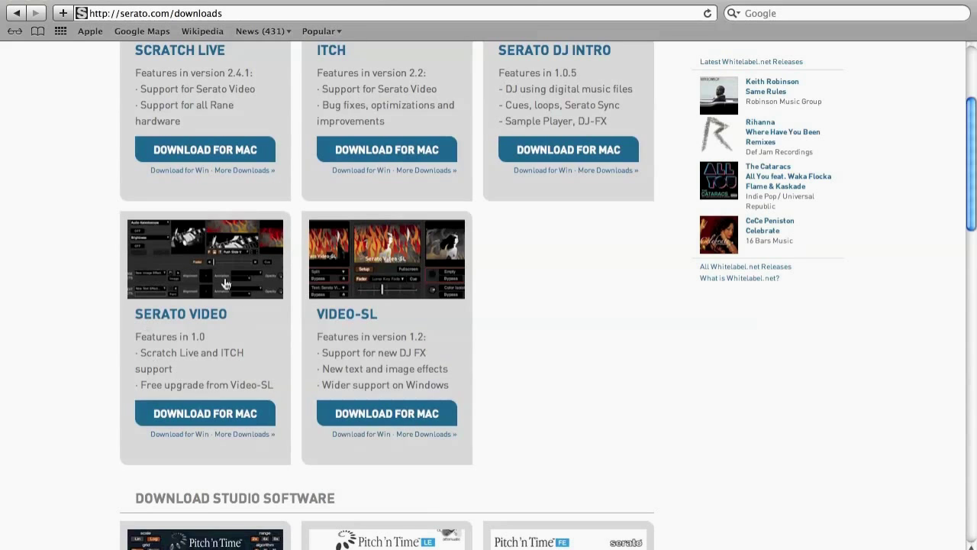
click(210, 313)
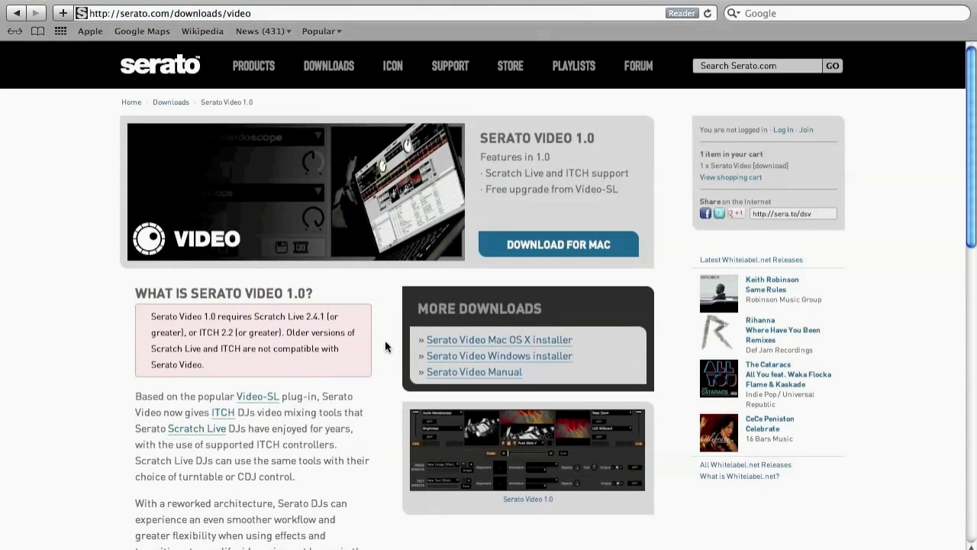
scroll(387, 375, down, 10)
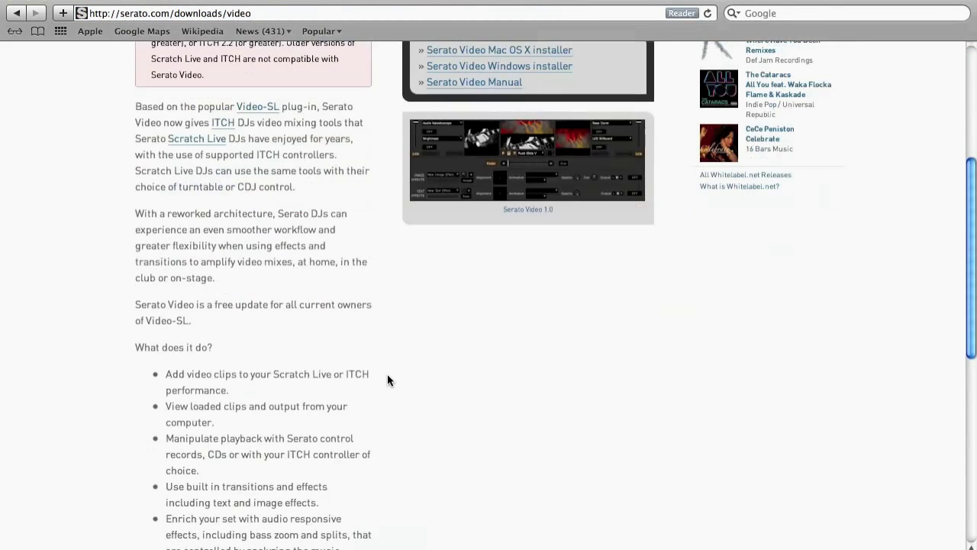
scroll(387, 374, up, 10)
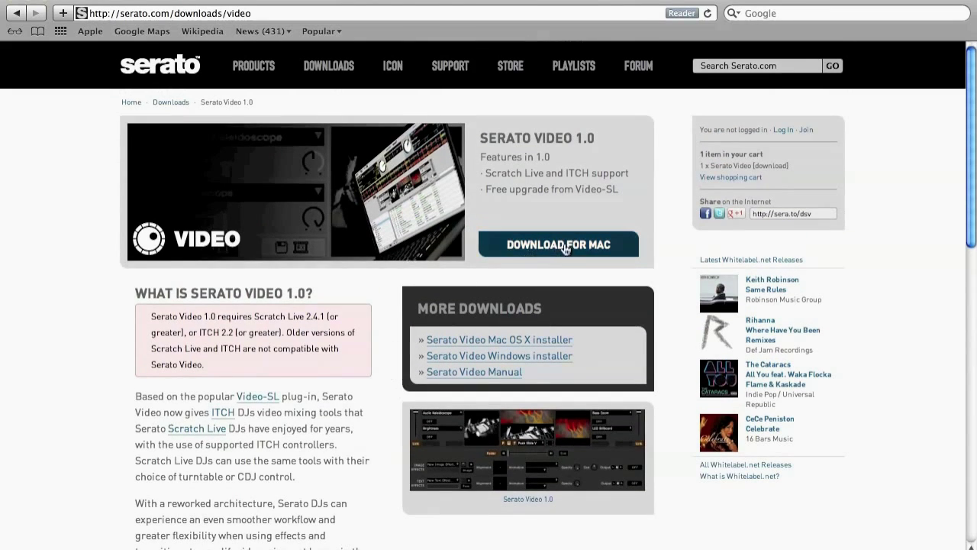
click(584, 249)
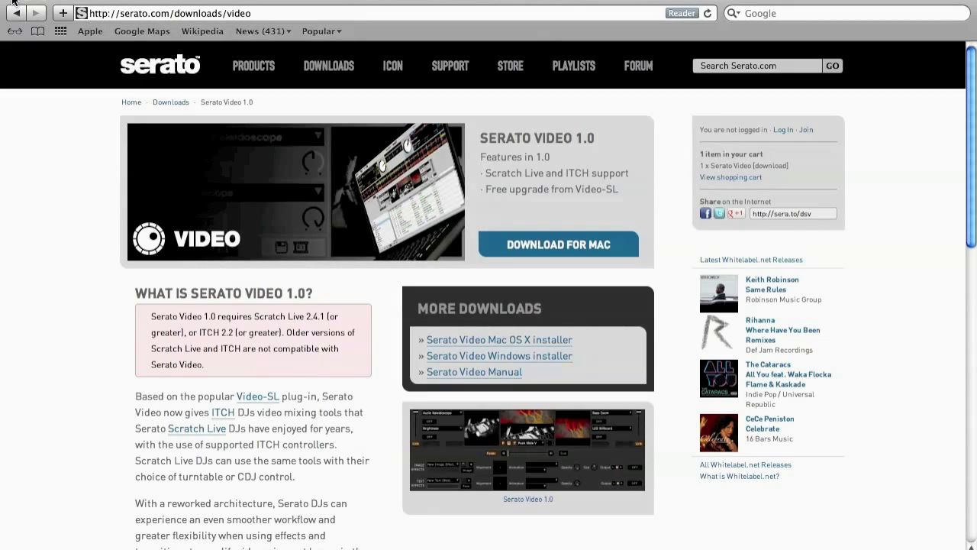
Return to the Video-SL product page and choose the buy option again.
click(251, 70)
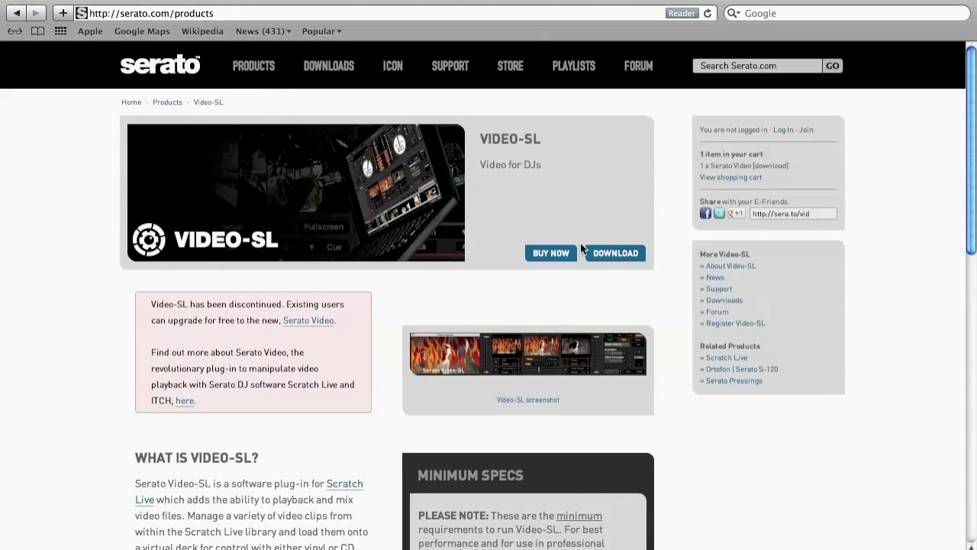
click(556, 252)
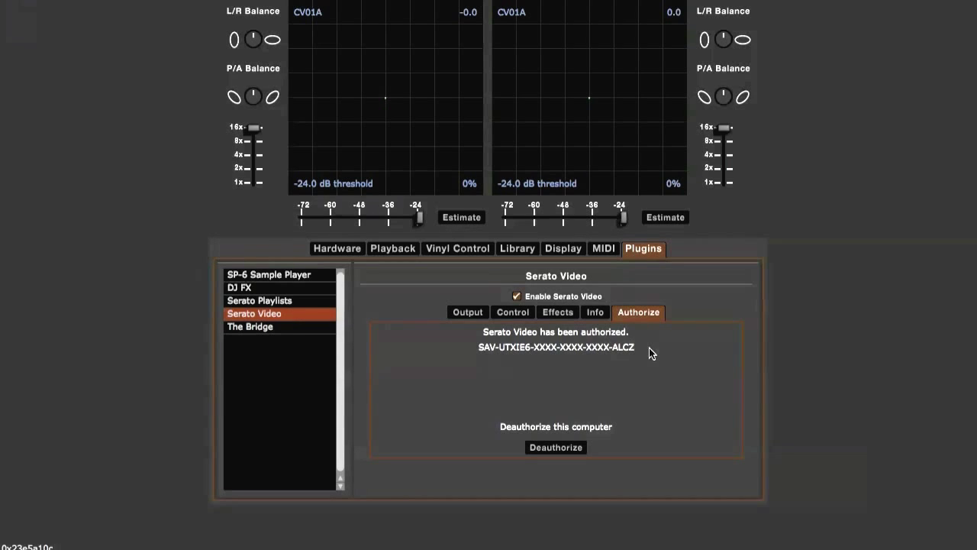
Review the Serato Video plugin's Info, Effects and Control settings, toggling Cursors Crossfade Video on and off.
click(595, 313)
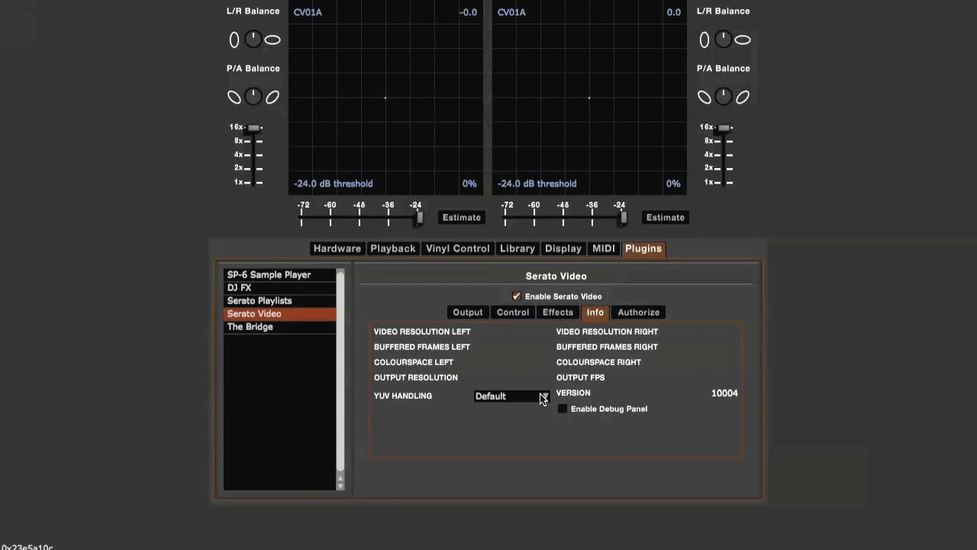
click(563, 314)
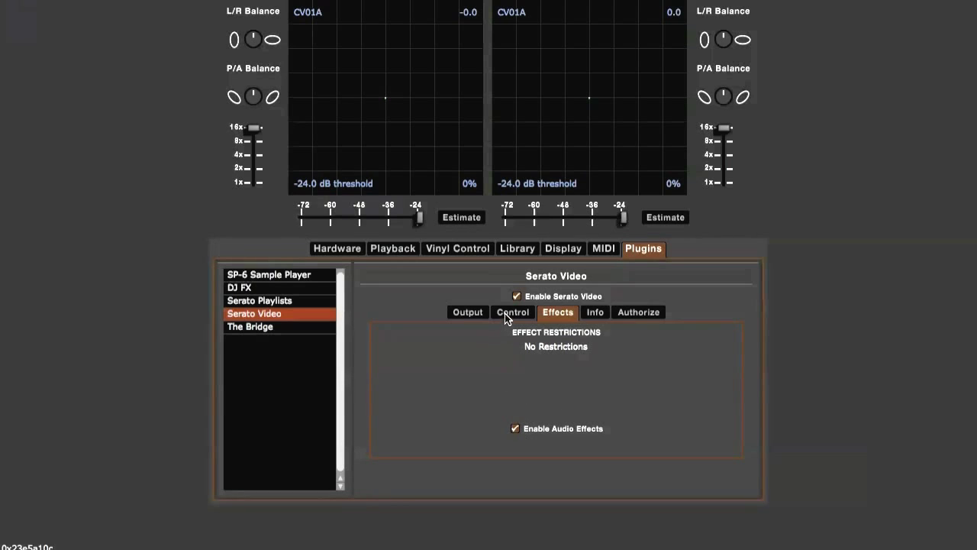
click(507, 311)
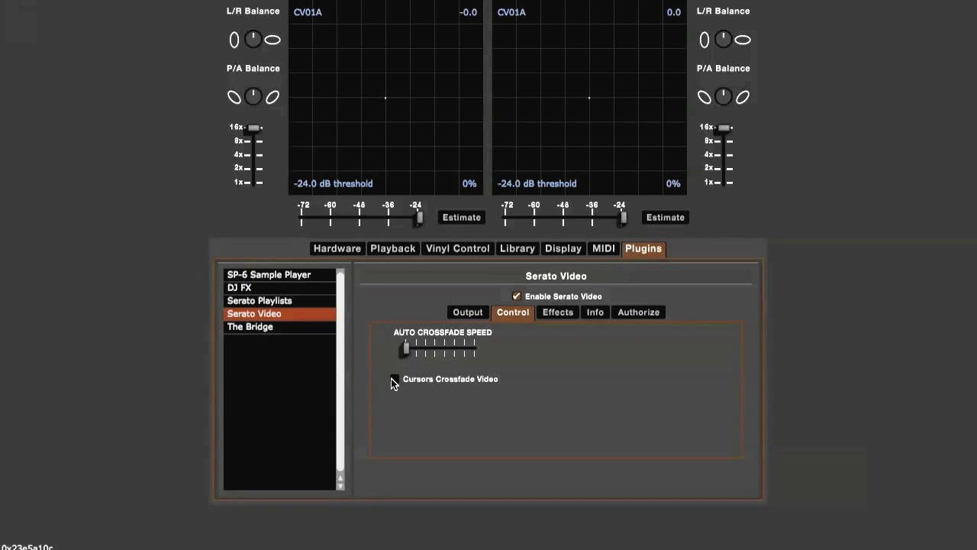
click(394, 381)
click(394, 380)
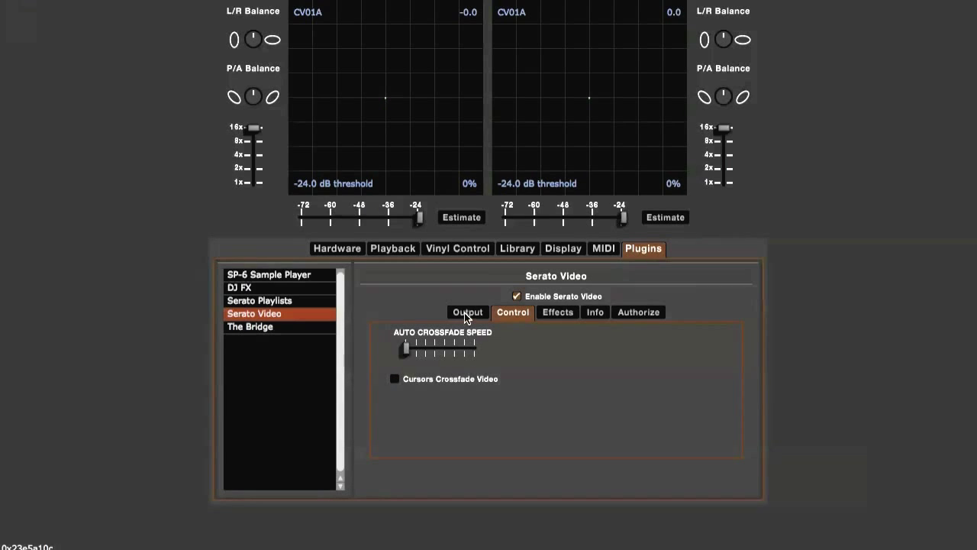
Examine the Serato Video output choices for window aspect ratio, quality, arrangement and media treatment, keeping the current selections.
click(464, 312)
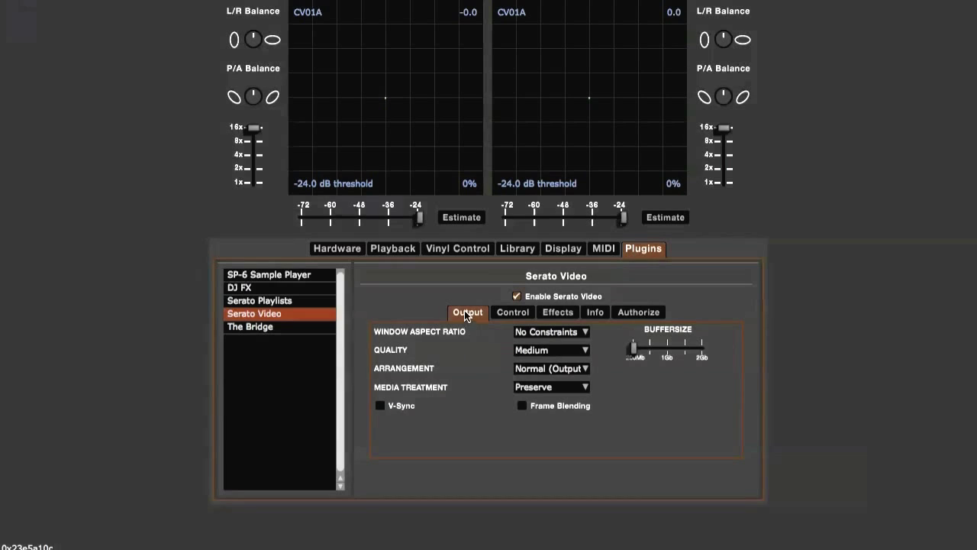
click(584, 331)
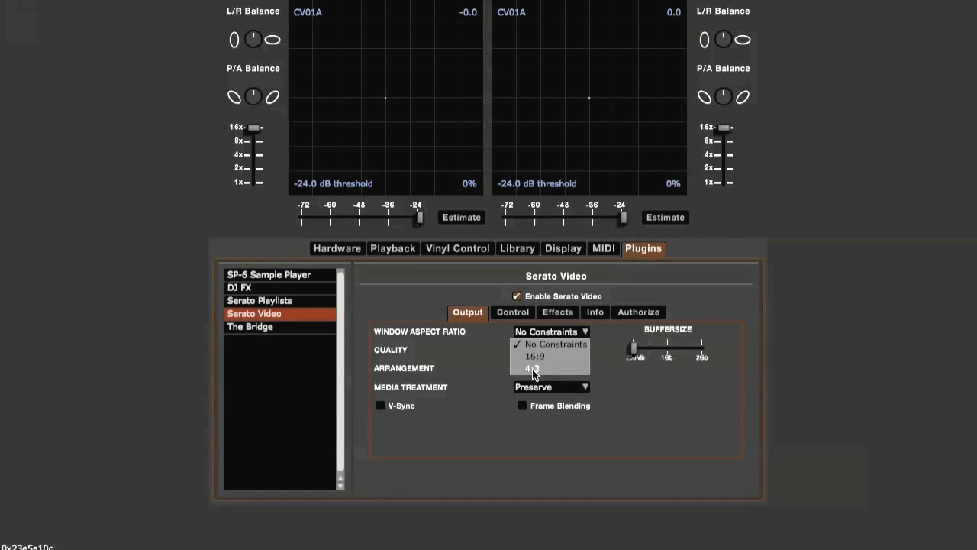
click(568, 342)
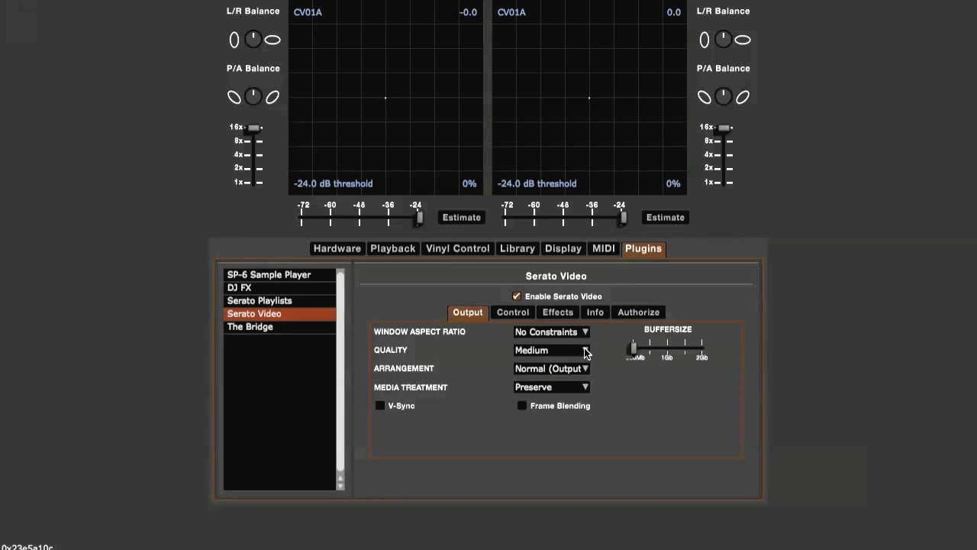
click(585, 350)
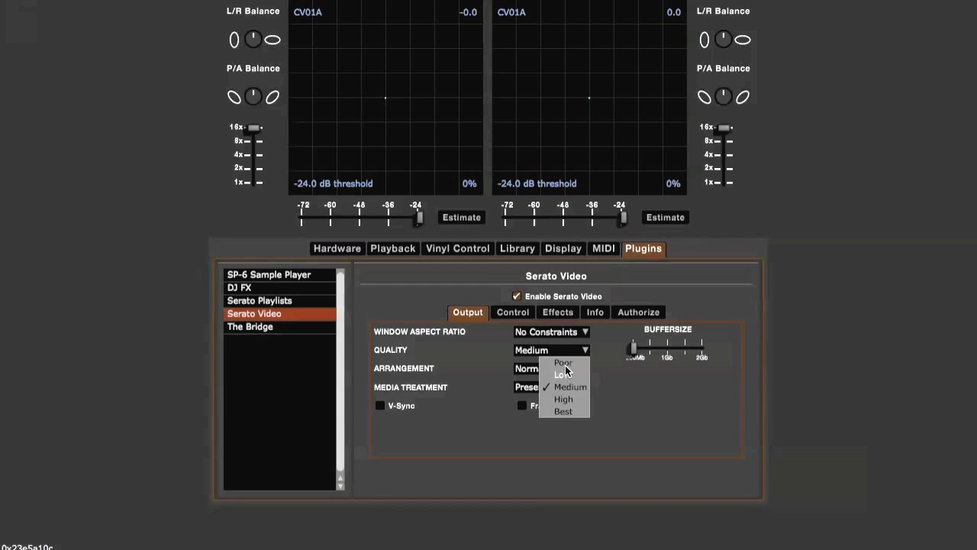
click(603, 373)
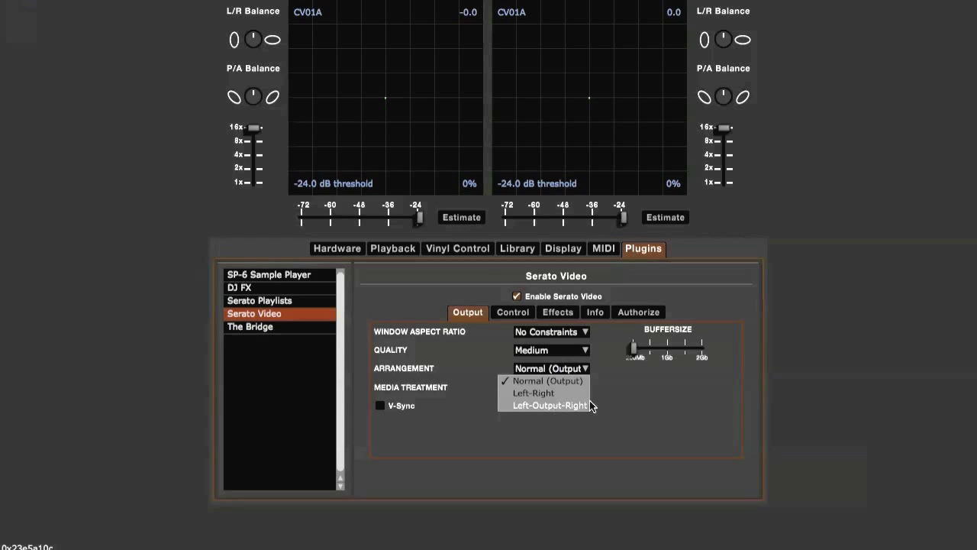
click(640, 394)
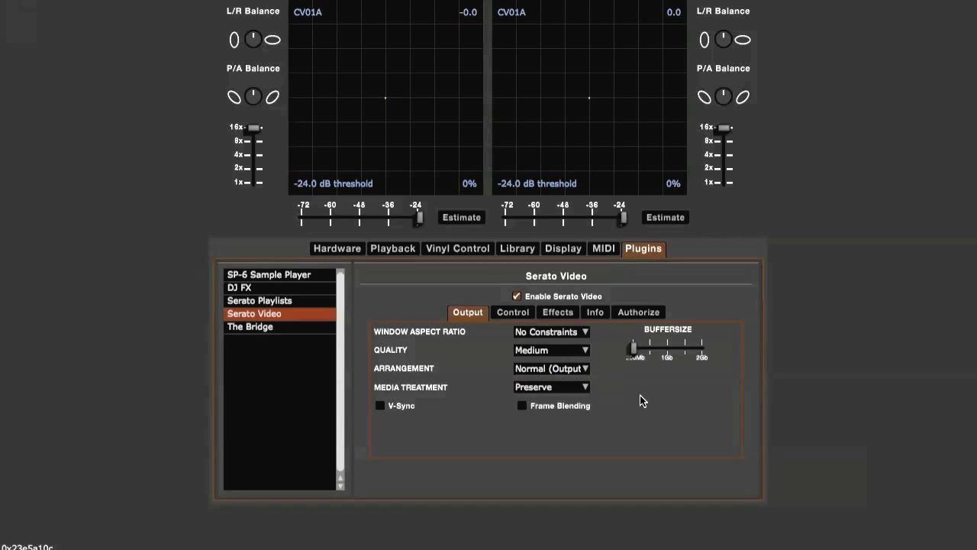
click(585, 387)
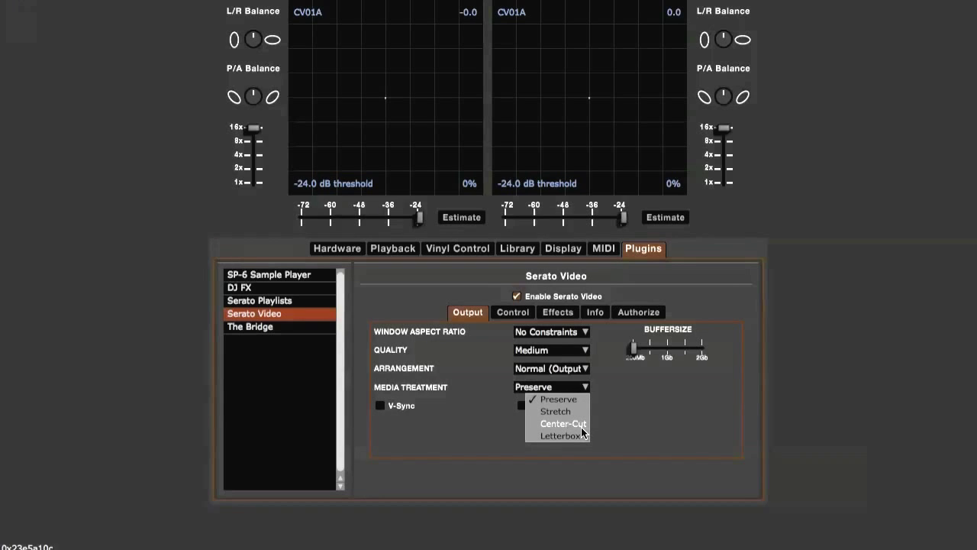
click(635, 396)
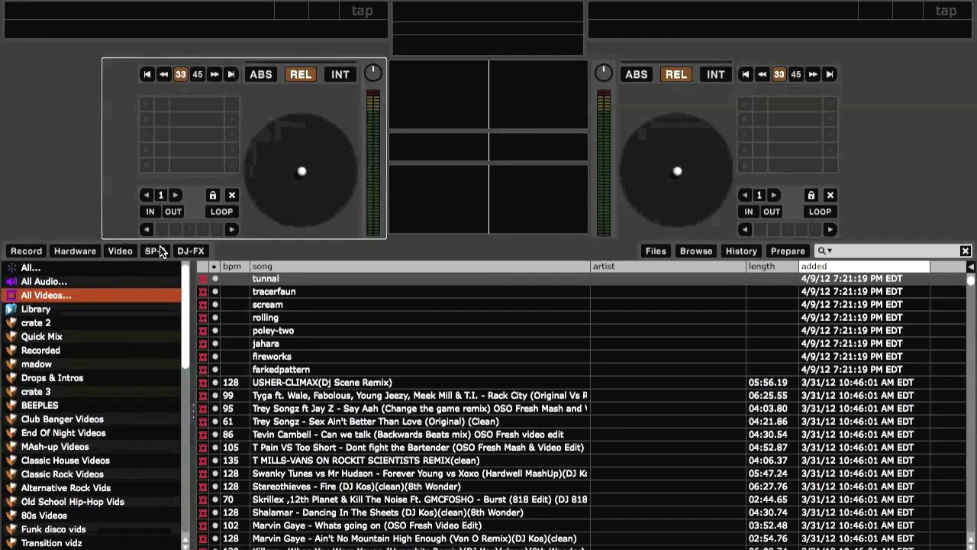
Show the video mixing controls and move the Serato Video Output window partly past the screen's right edge.
click(120, 251)
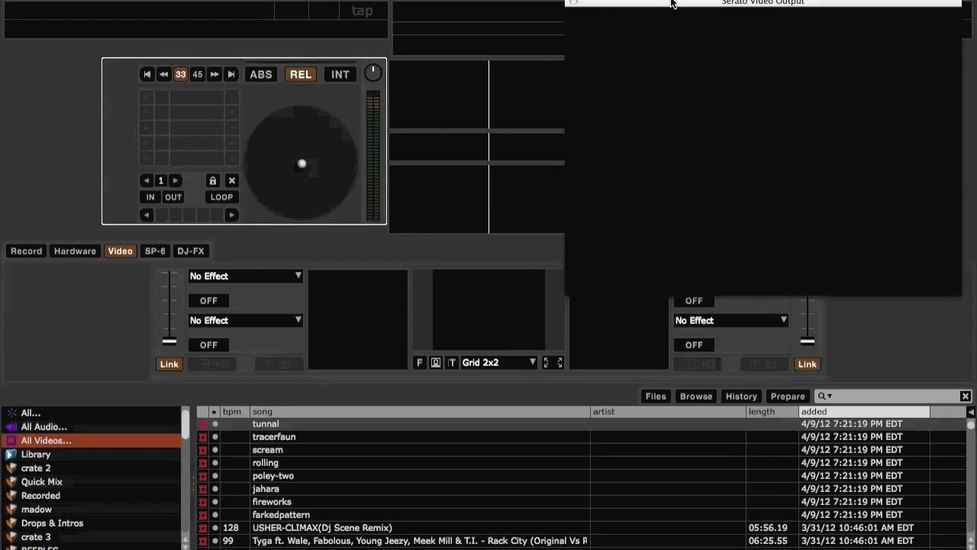
drag(671, 4, 972, 75)
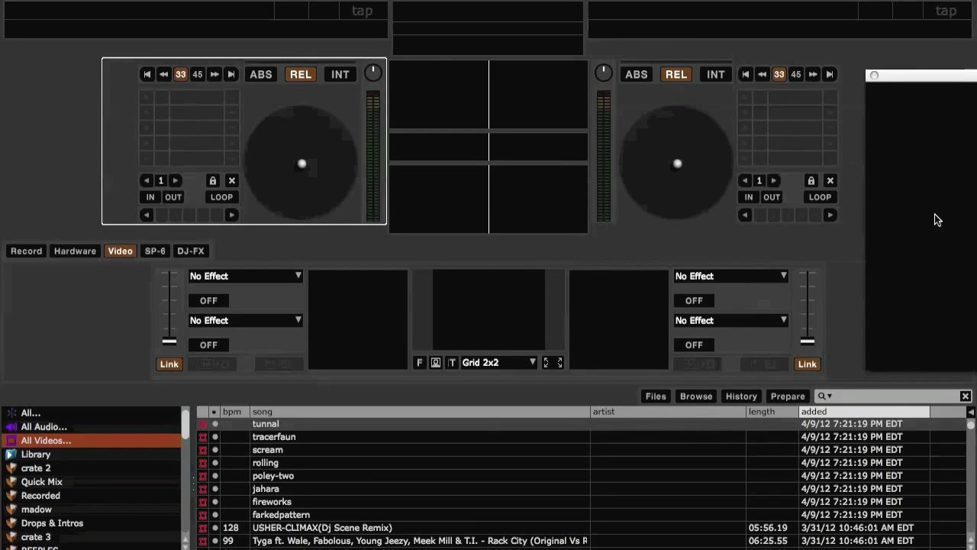
Toggle the Serato Video Output window to full screen and back, and close it after moving it over the decks.
double_click(935, 214)
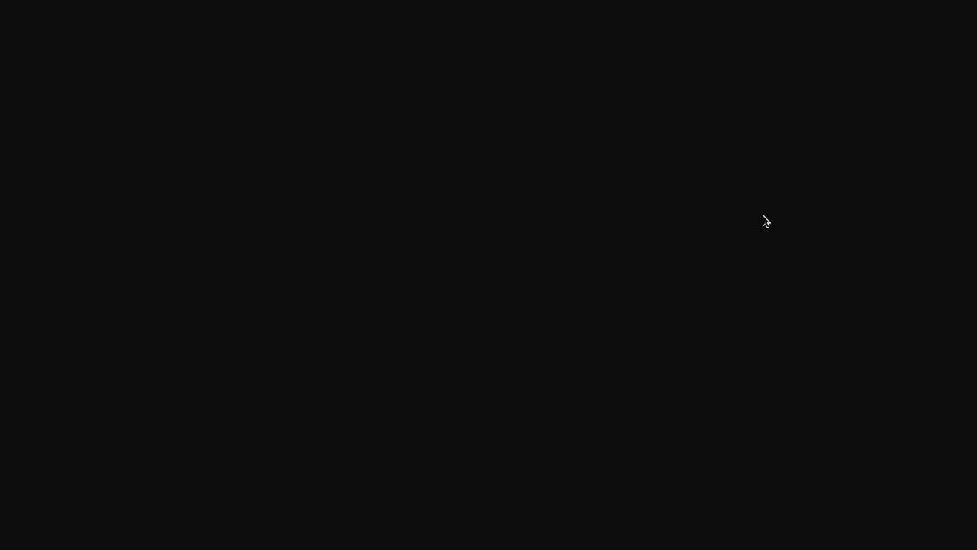
double_click(764, 221)
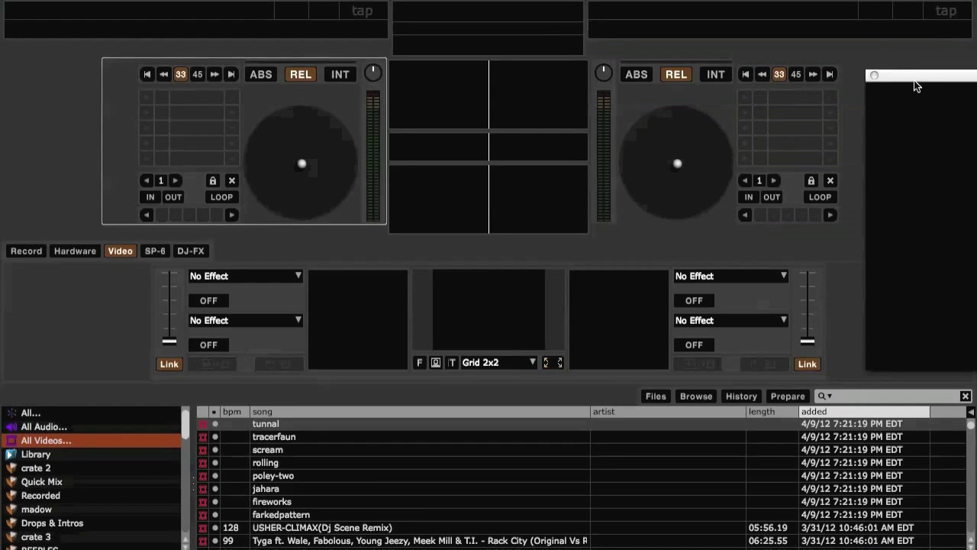
drag(915, 80, 566, 81)
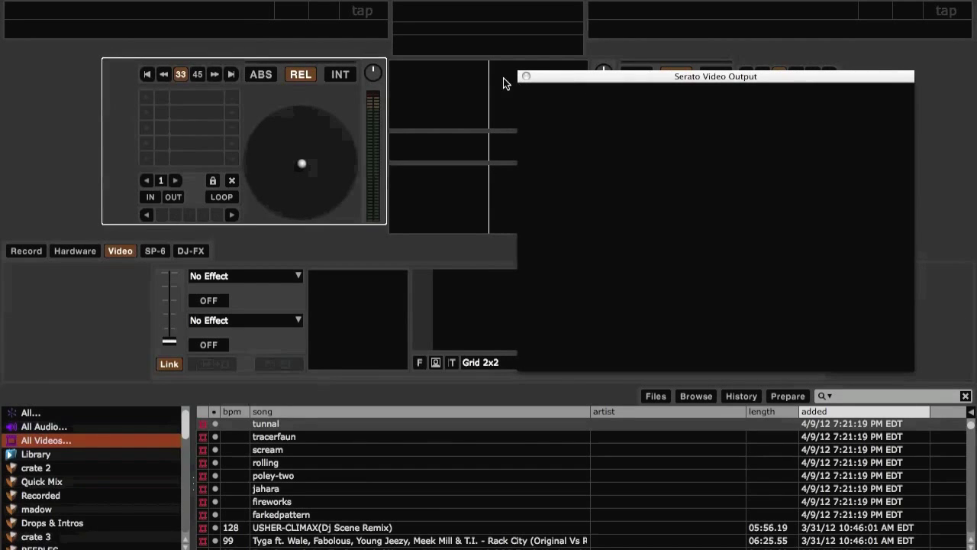
click(526, 75)
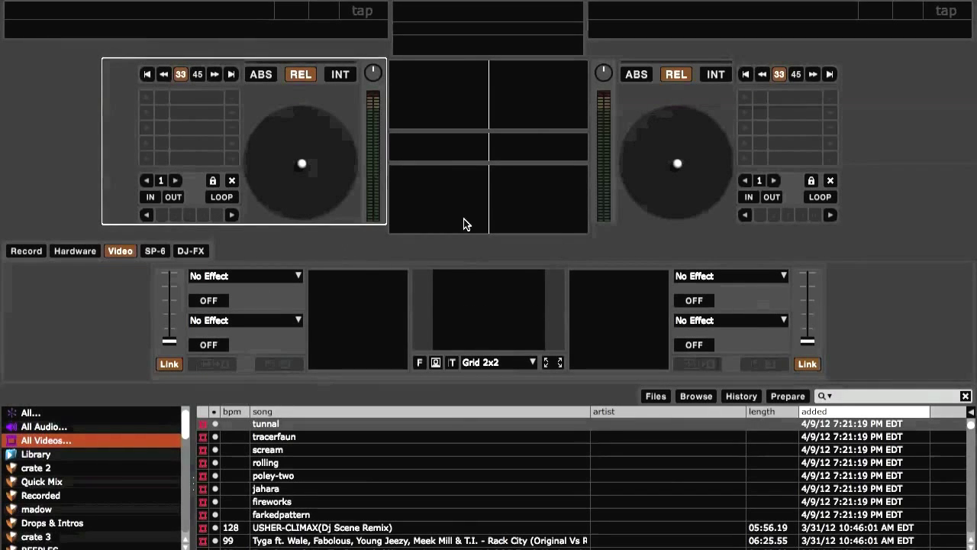
Reopen the Serato Video Output window, shrink it and place it beside the right deck's video effects, and close it.
double_click(481, 308)
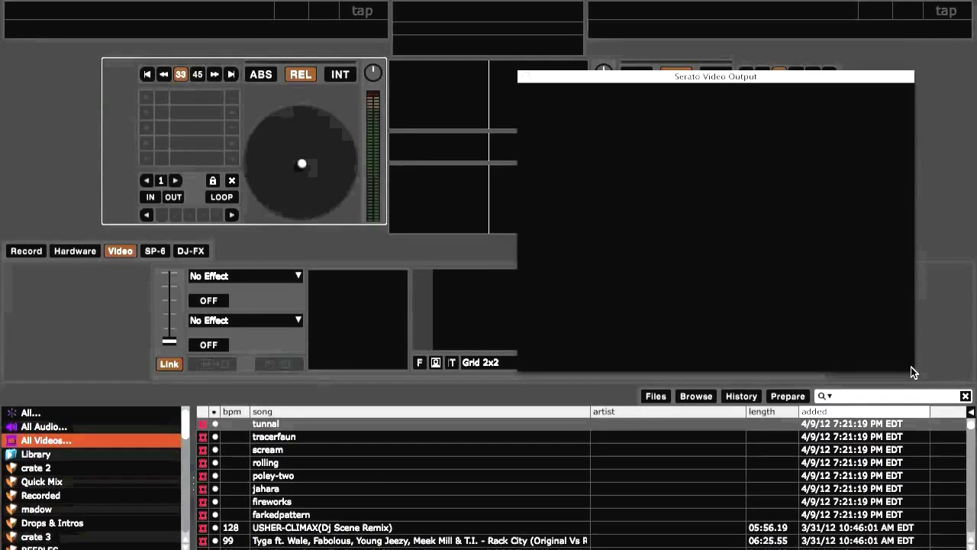
drag(913, 366, 686, 219)
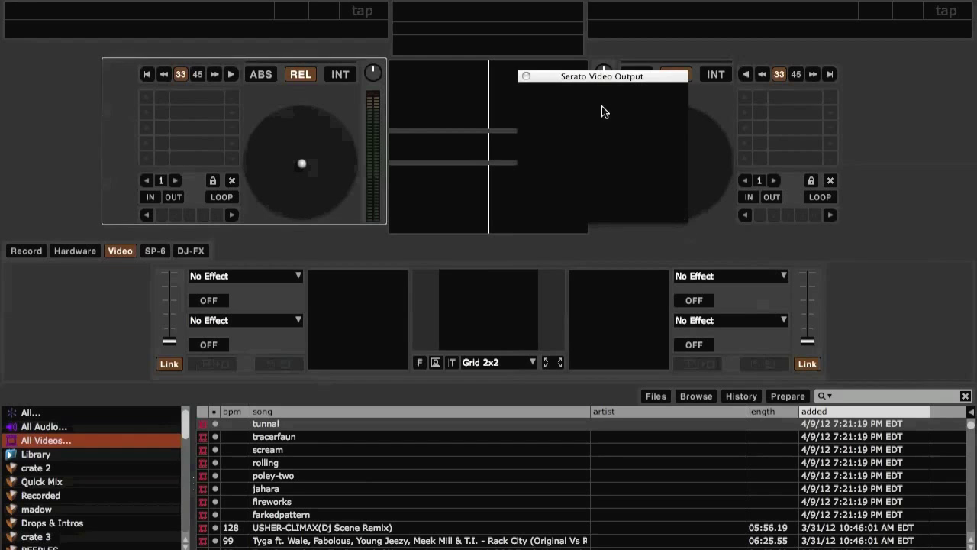
drag(589, 79, 863, 231)
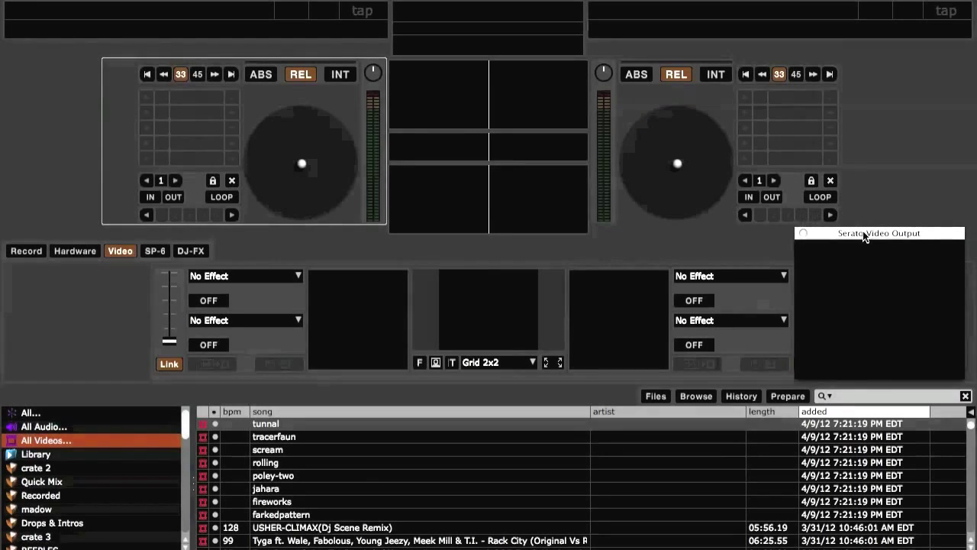
click(799, 237)
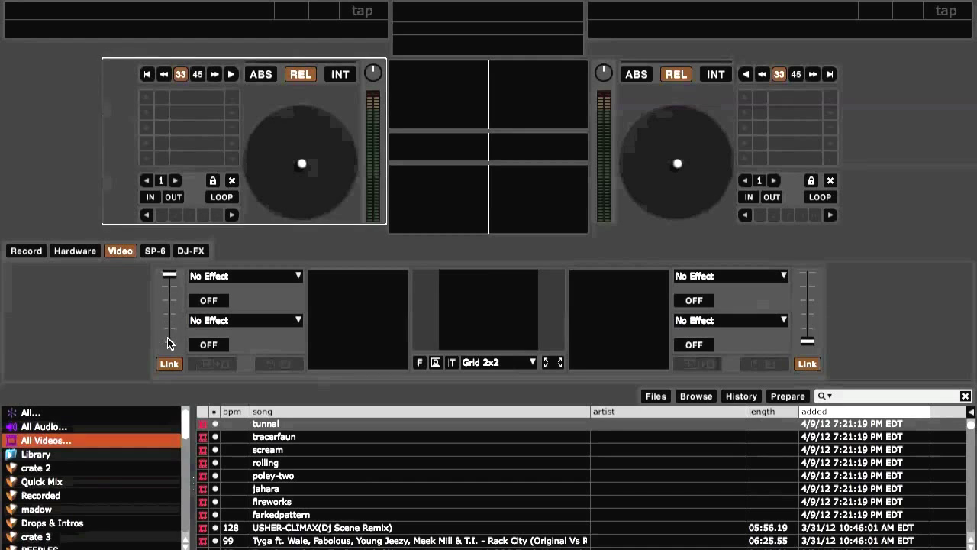
Show the video crossfader, auto-fade it back and forth between the two sides, and hide it again.
click(418, 364)
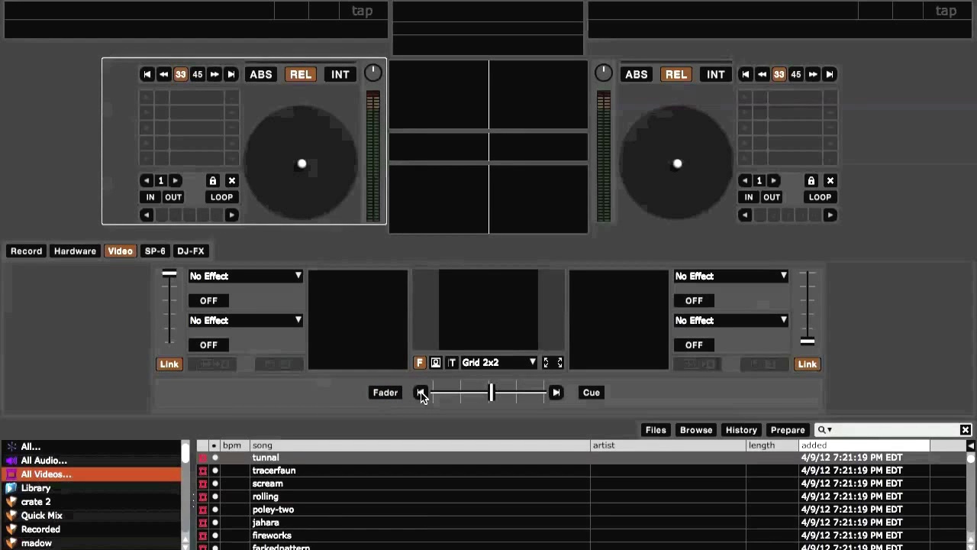
click(421, 393)
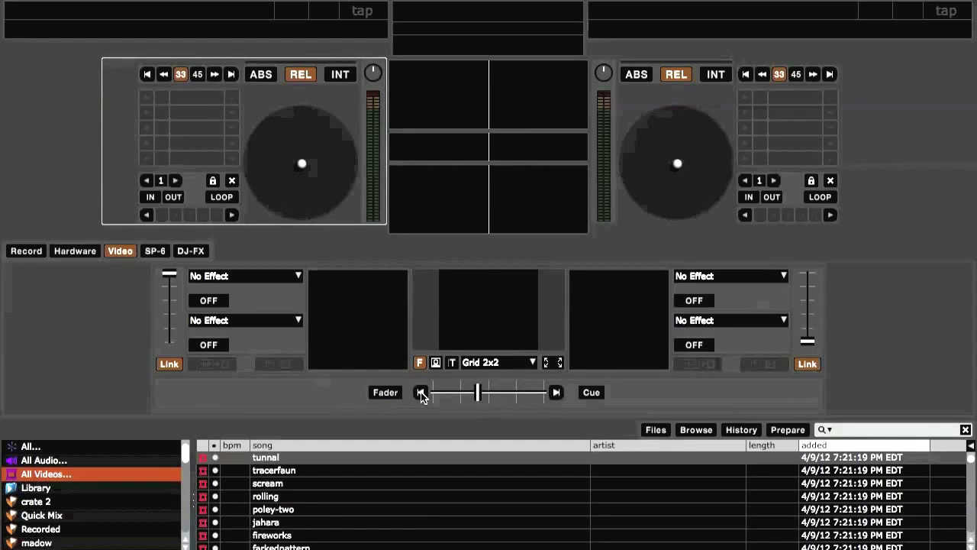
click(557, 394)
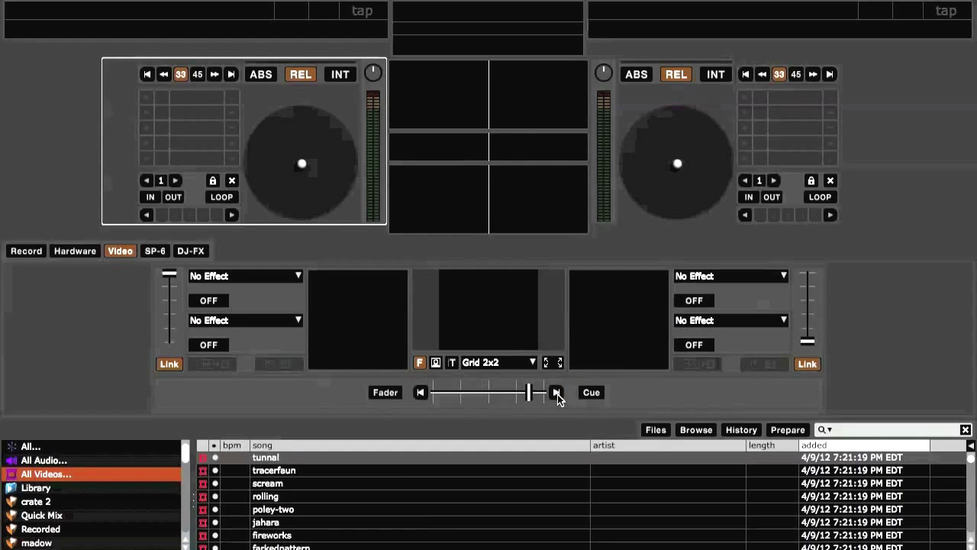
click(421, 392)
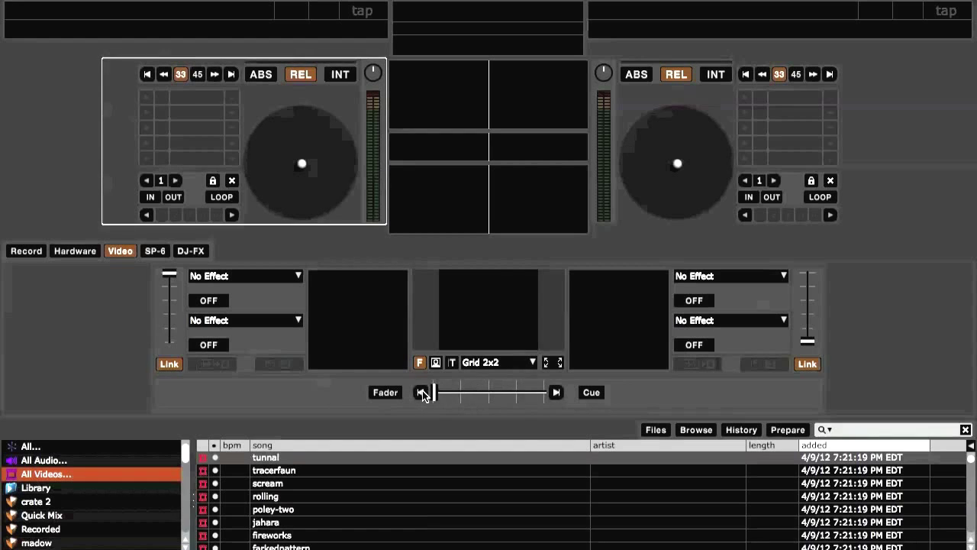
click(557, 392)
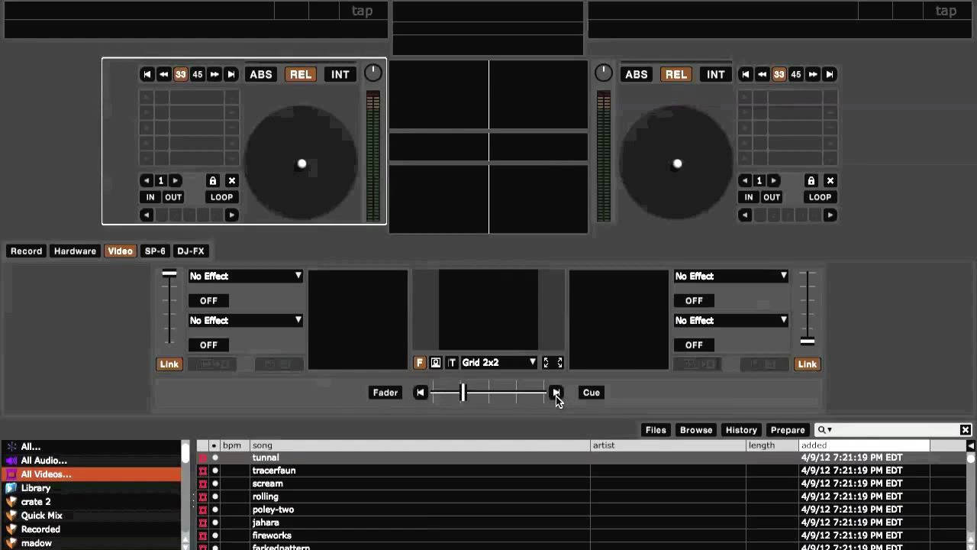
click(394, 390)
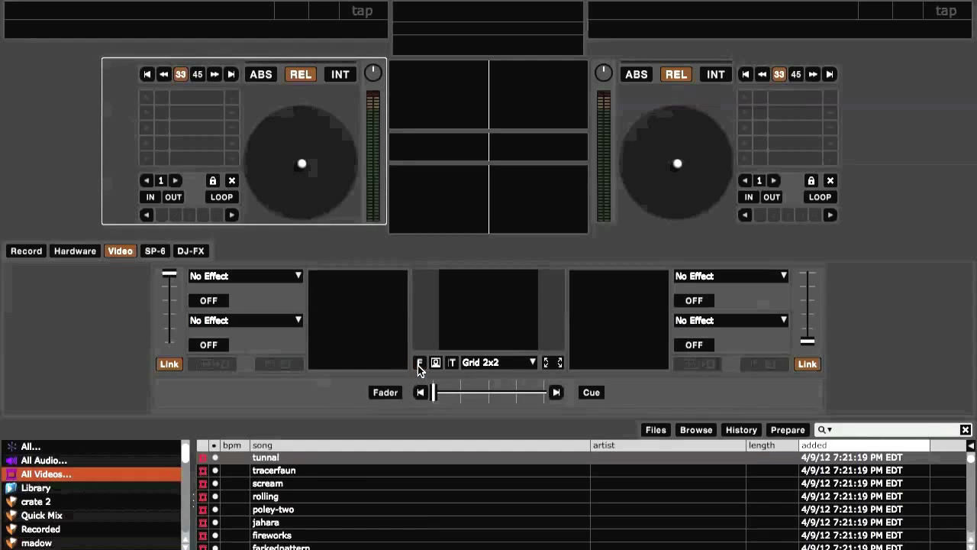
click(418, 363)
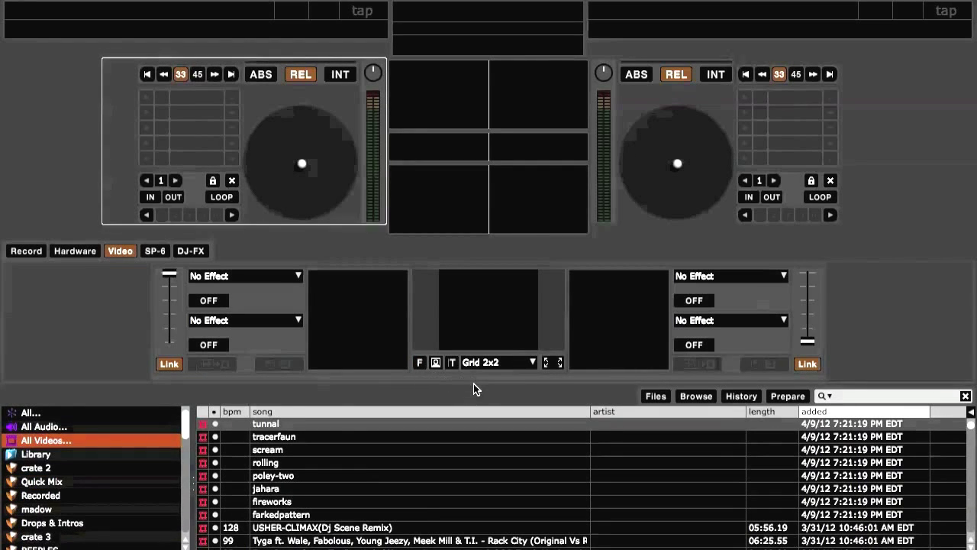
Review the video transition choices, keeping Grid 2x2, and open the video output full screen before returning it to its window.
click(529, 362)
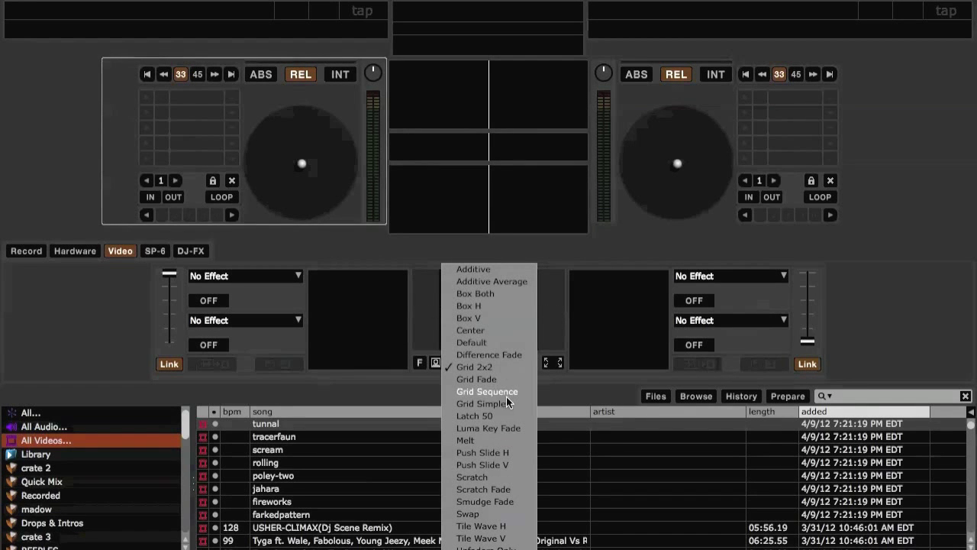
click(483, 366)
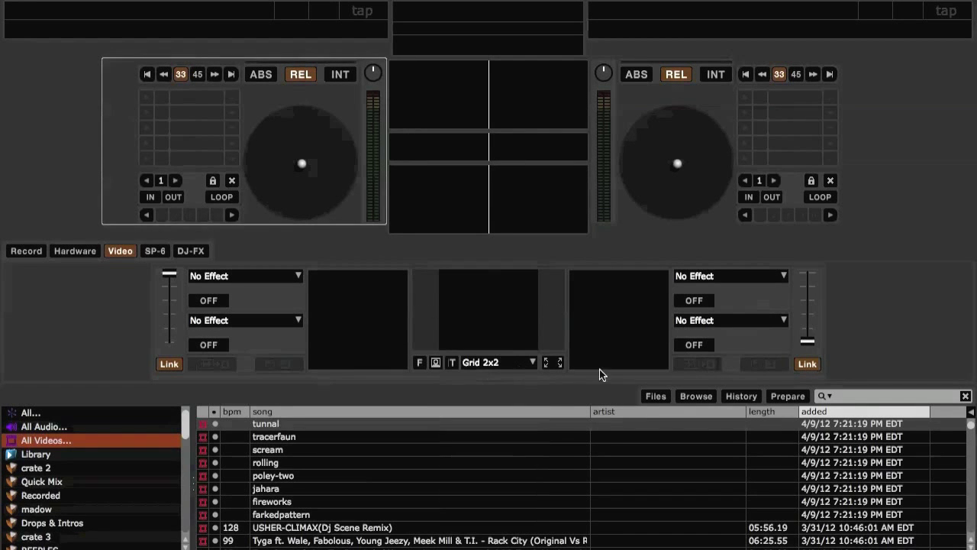
click(554, 361)
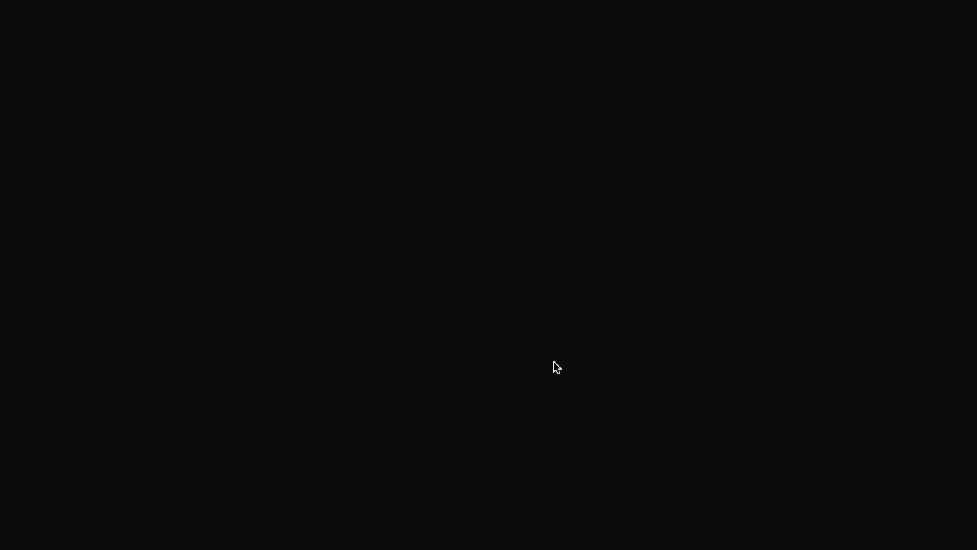
click(553, 362)
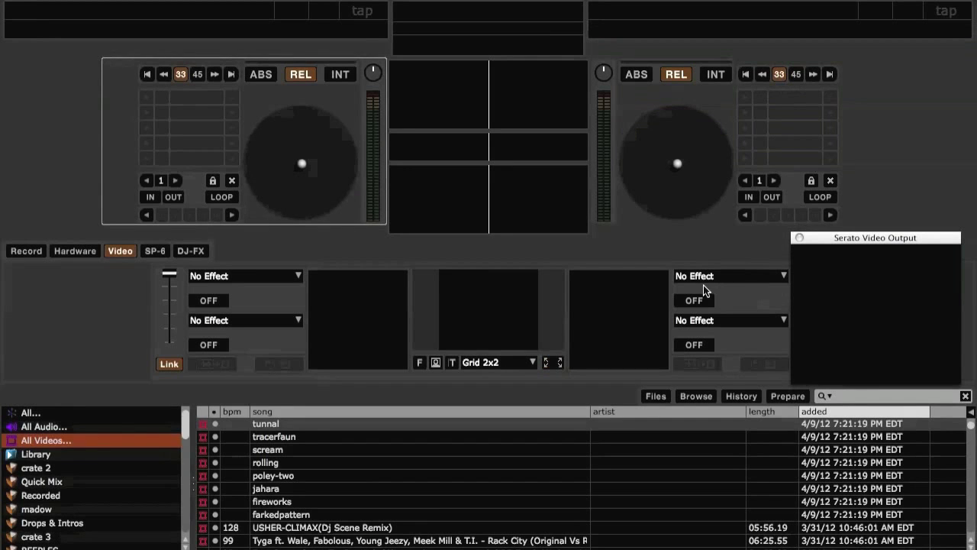
Close the output window and examine the right deck's Audio Reactive, Equalizer, Lighting, Record and Transform video effects, keeping No Effect.
click(733, 275)
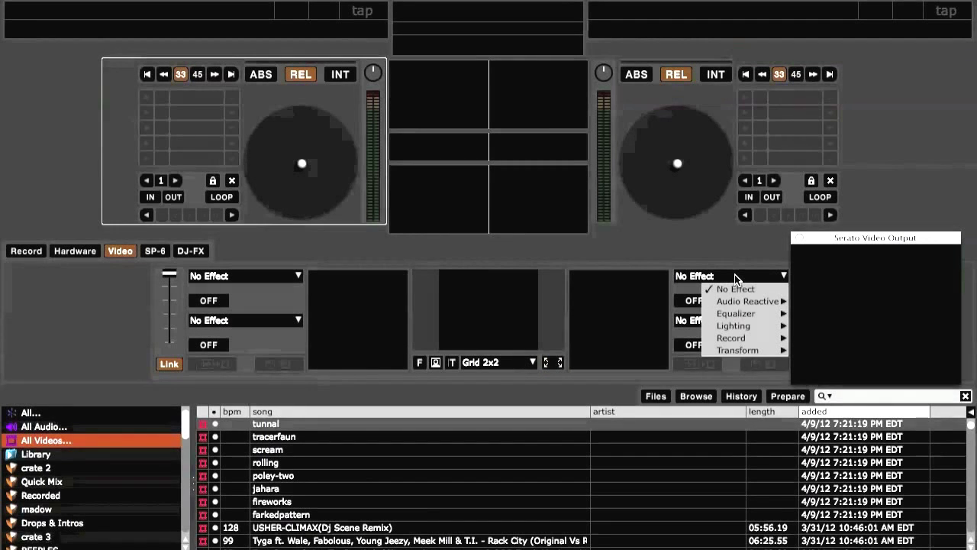
click(799, 237)
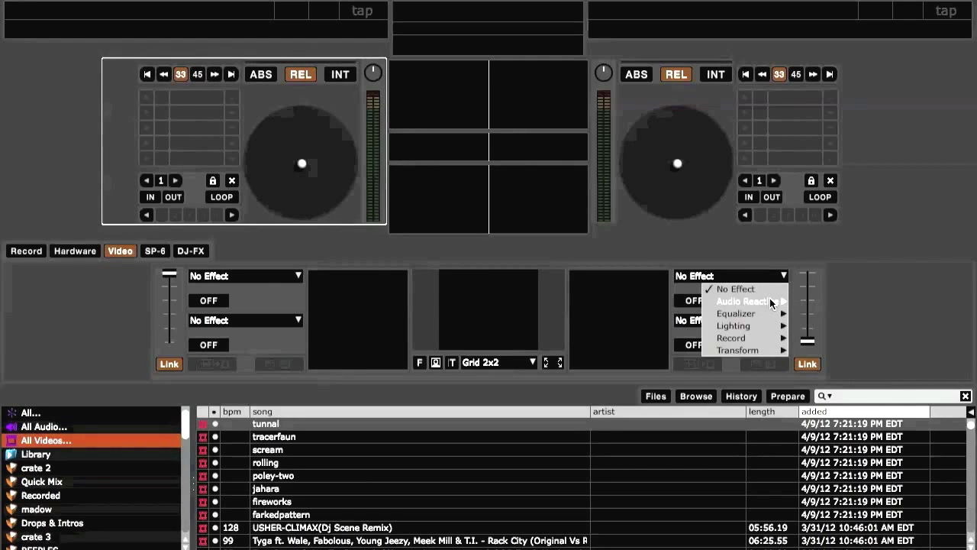
mouse_move(769, 302)
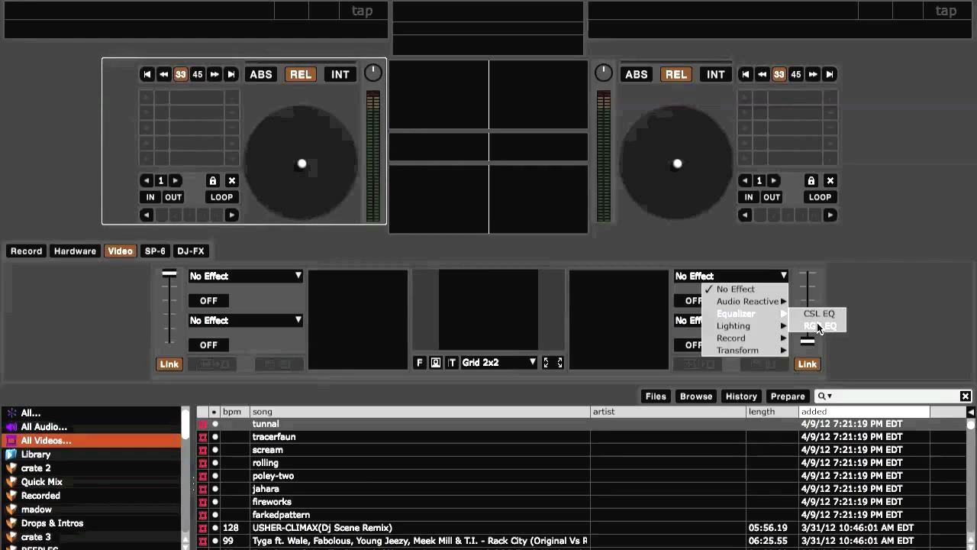
mouse_move(769, 333)
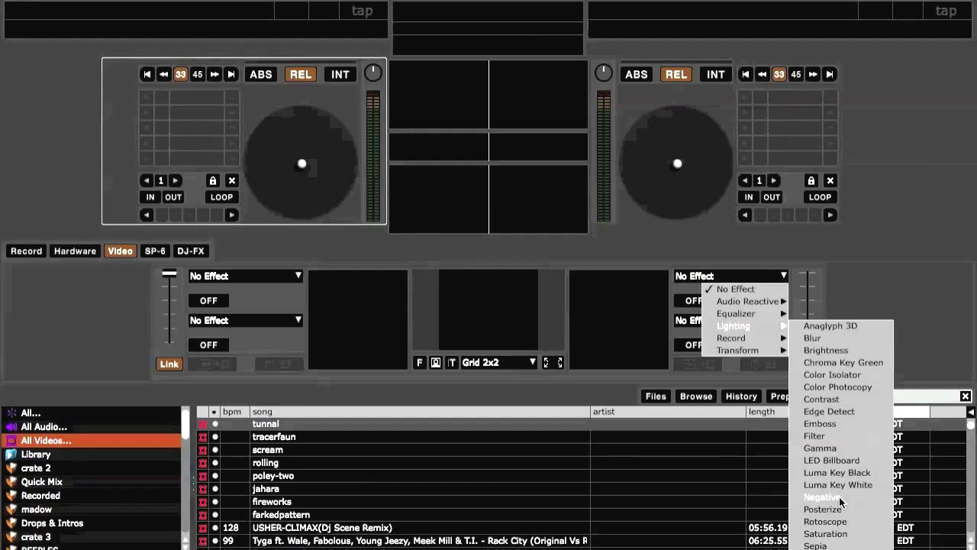
mouse_move(740, 340)
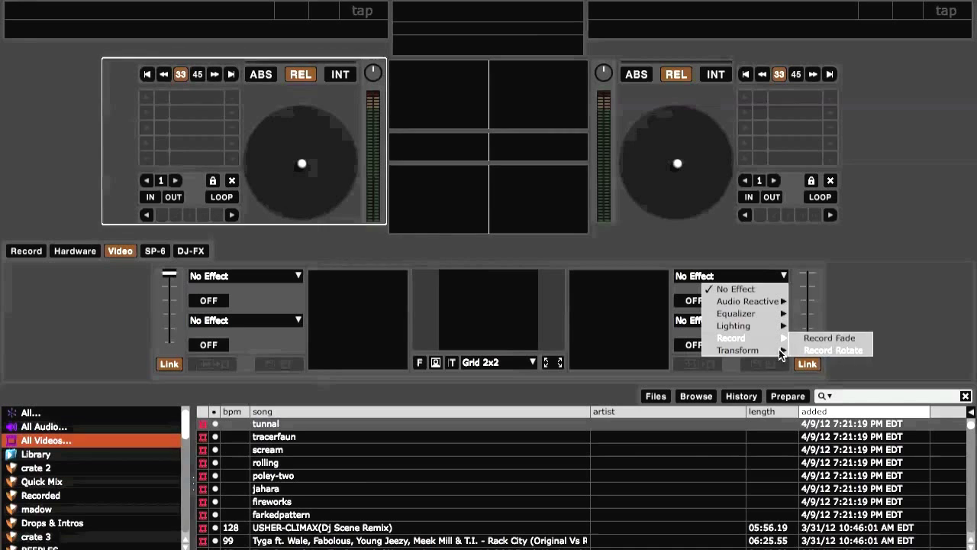
mouse_move(774, 350)
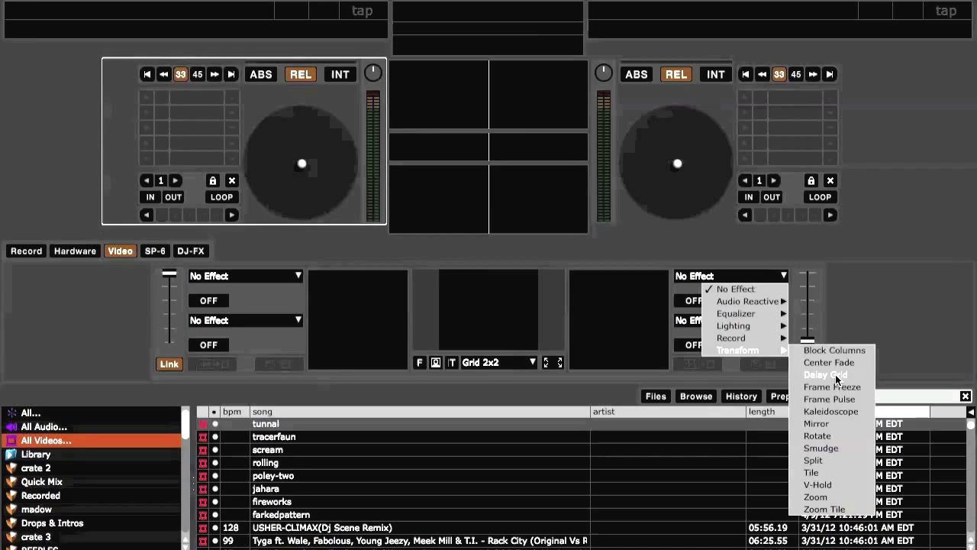
click(683, 349)
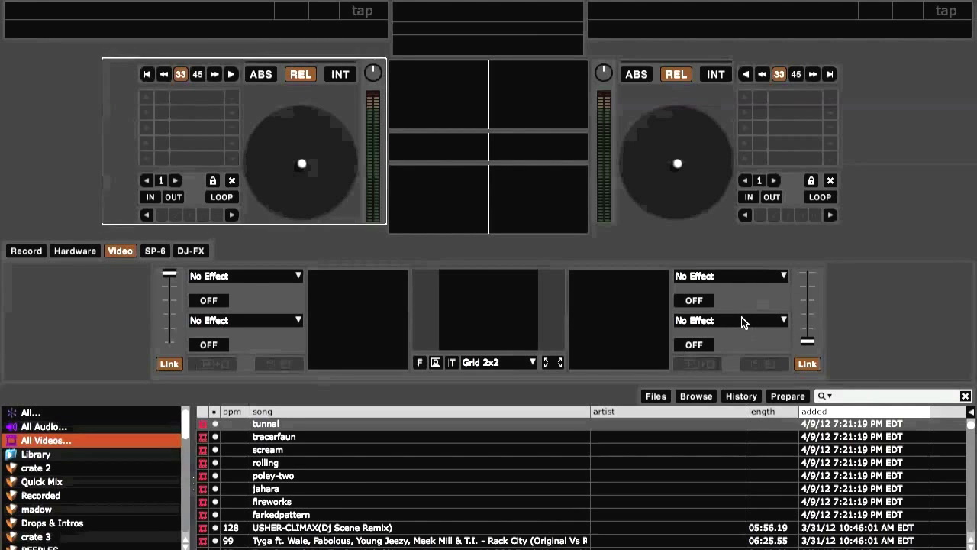
click(694, 299)
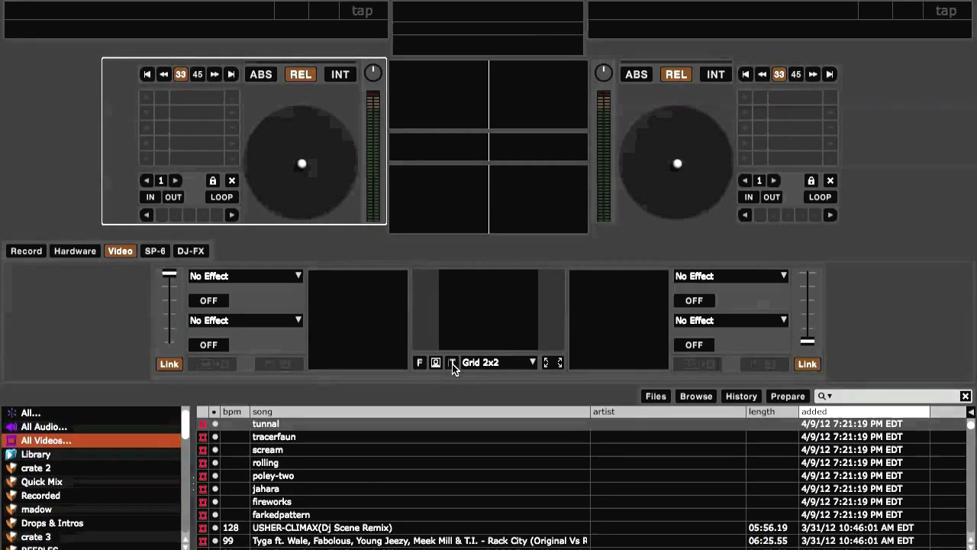
Show the text effects controls, switch on the saved Facebook address text, and view it in the Serato Video Output window.
click(452, 363)
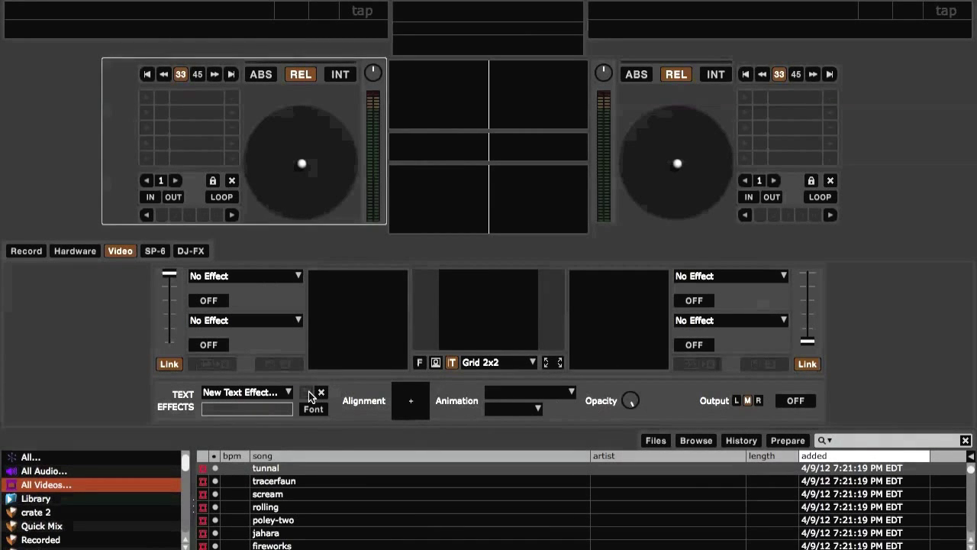
click(281, 392)
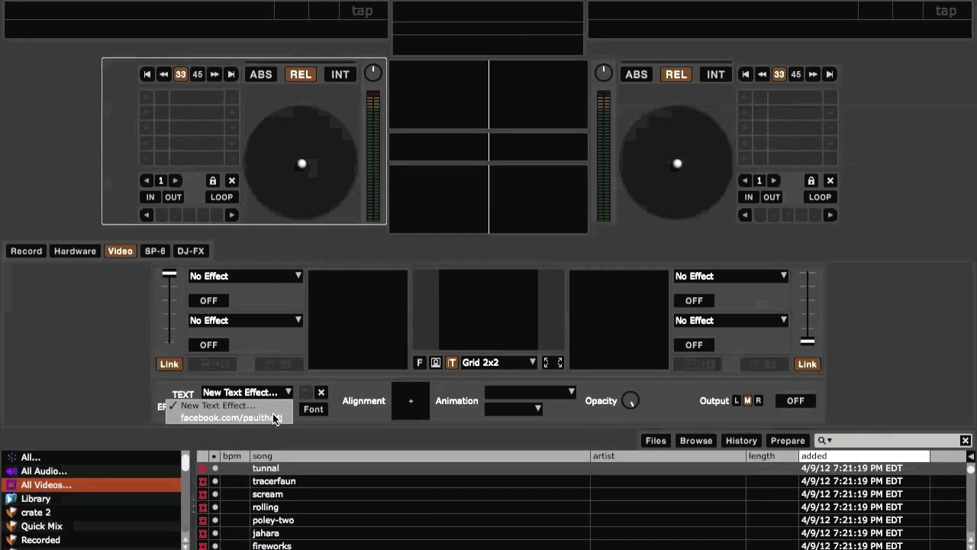
click(273, 413)
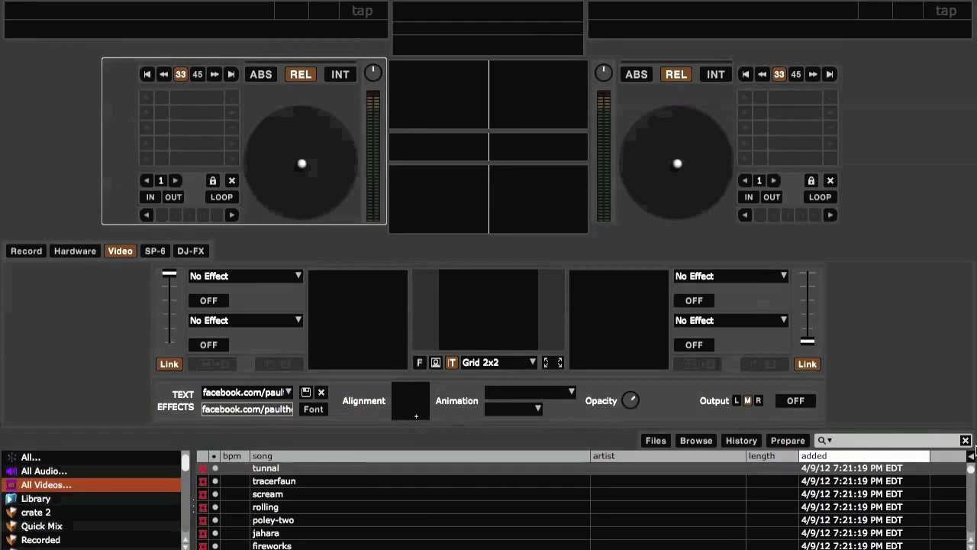
click(794, 401)
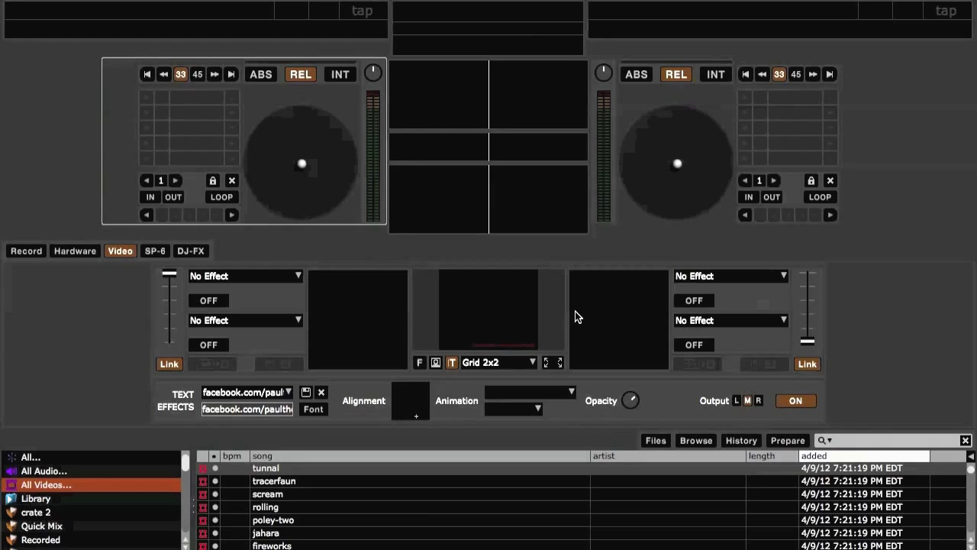
double_click(489, 326)
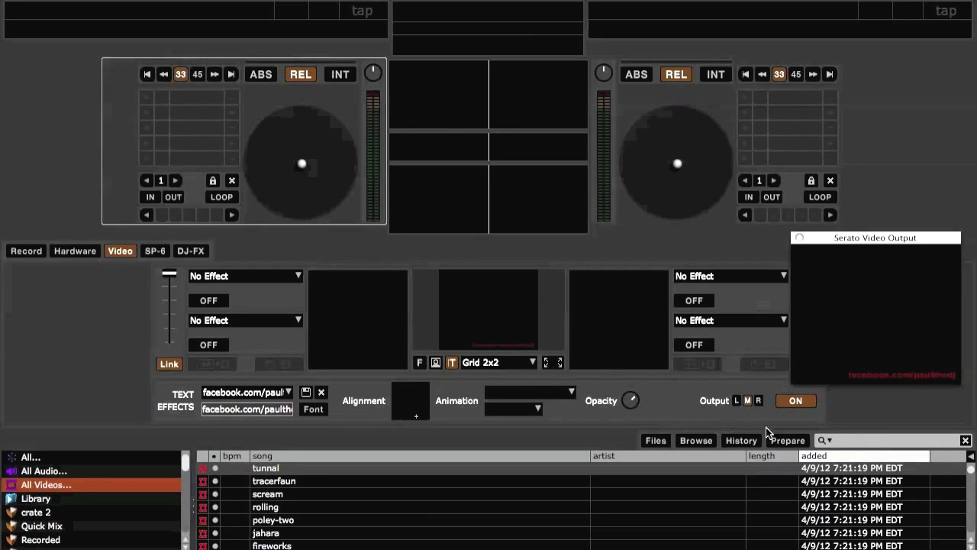
Route the text effect to the left deck, to the right deck, and back to the main output.
click(737, 402)
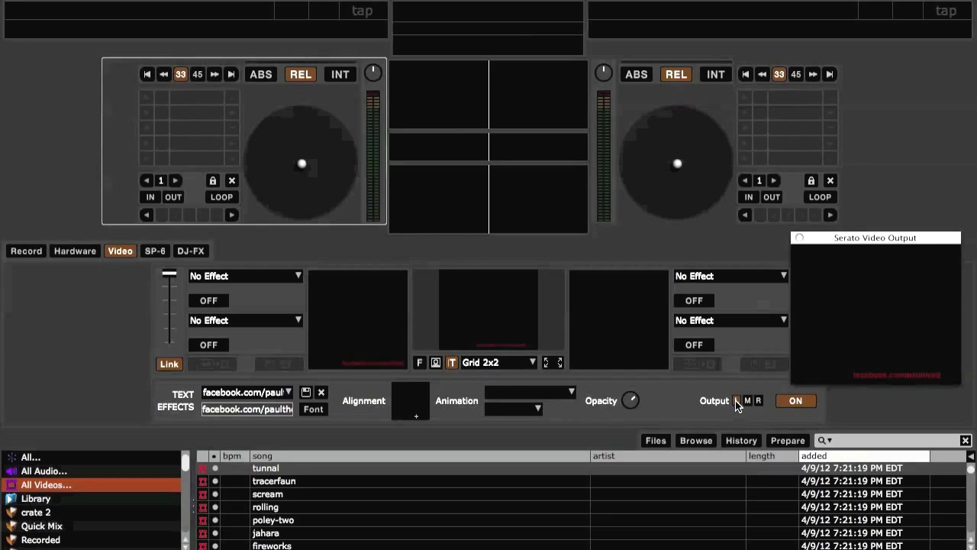
click(759, 400)
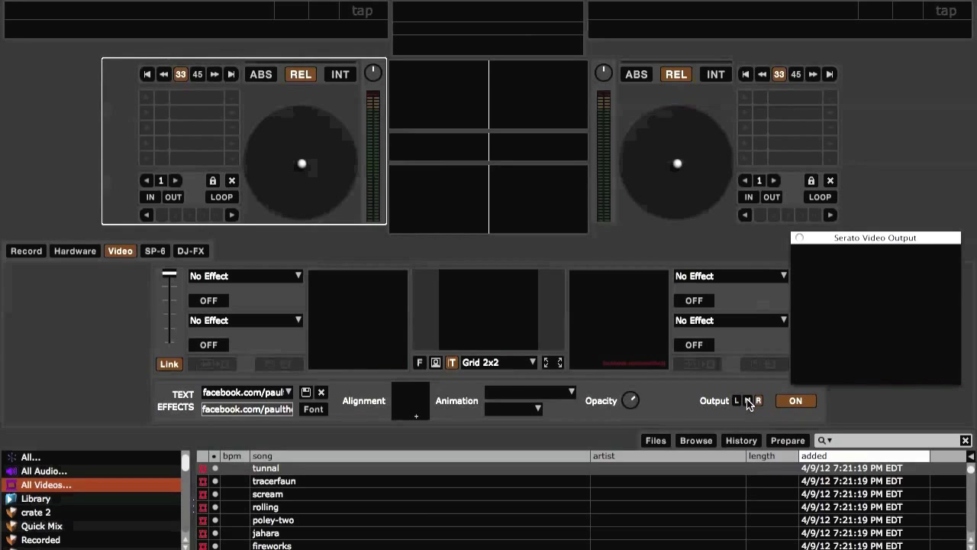
click(748, 402)
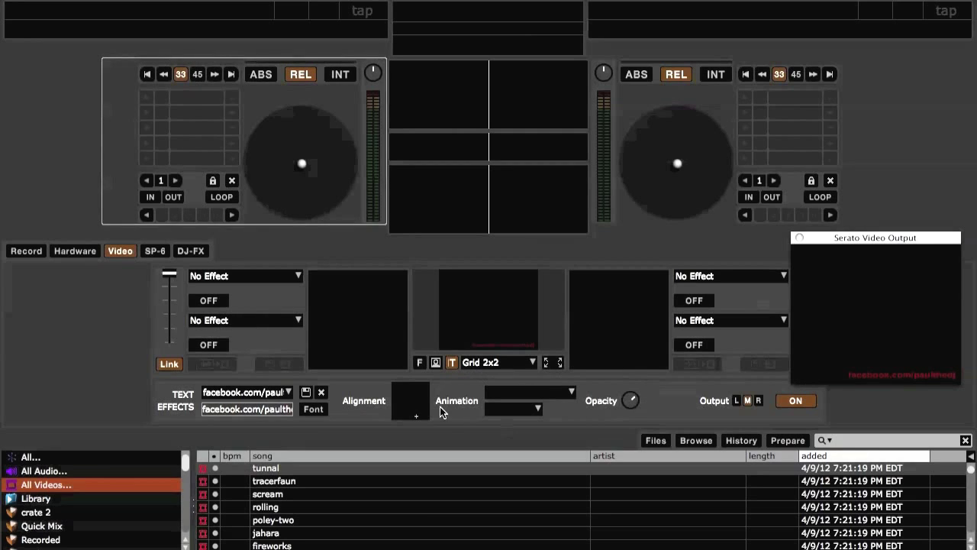
Create and save a new text effect reading "Serato Video is the ish".
click(288, 392)
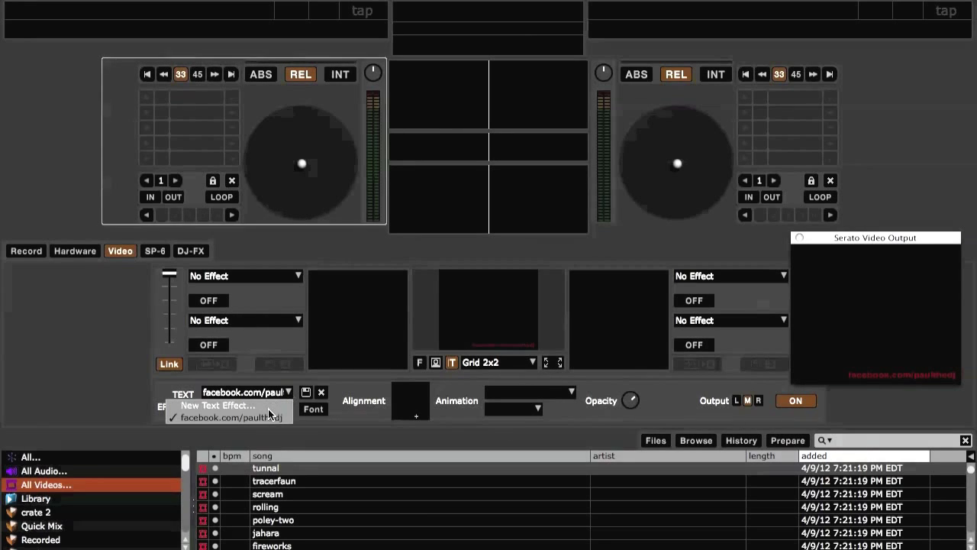
click(270, 404)
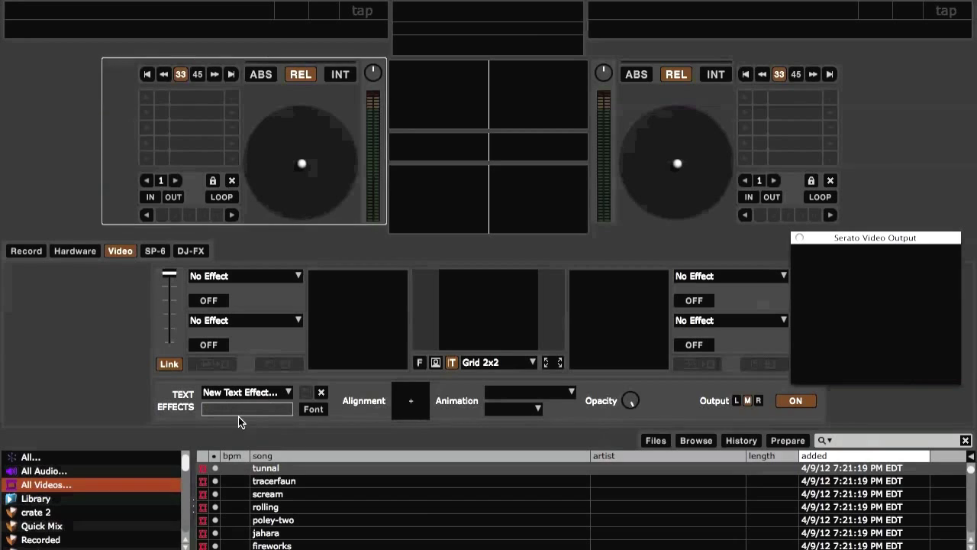
click(264, 409)
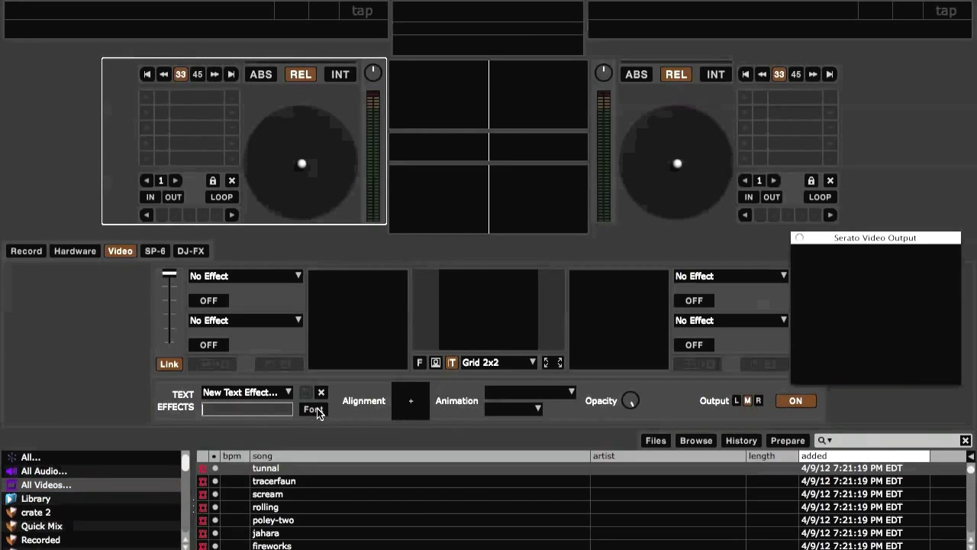
text(Serato)
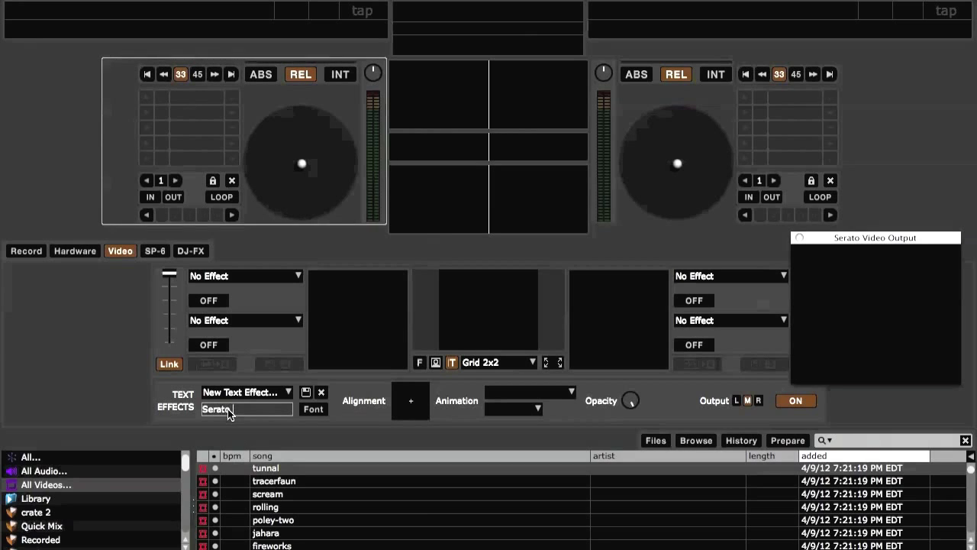
text( Video is the ish)
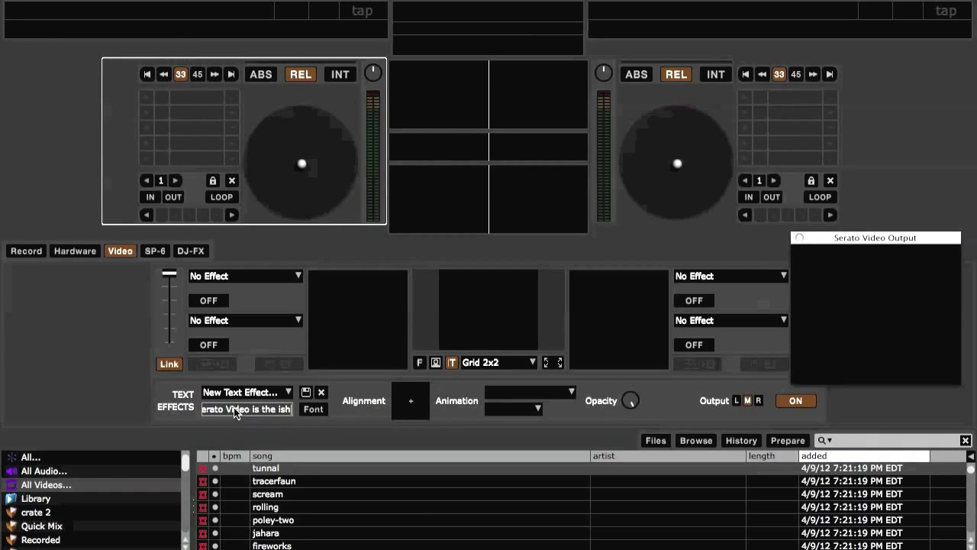
click(306, 392)
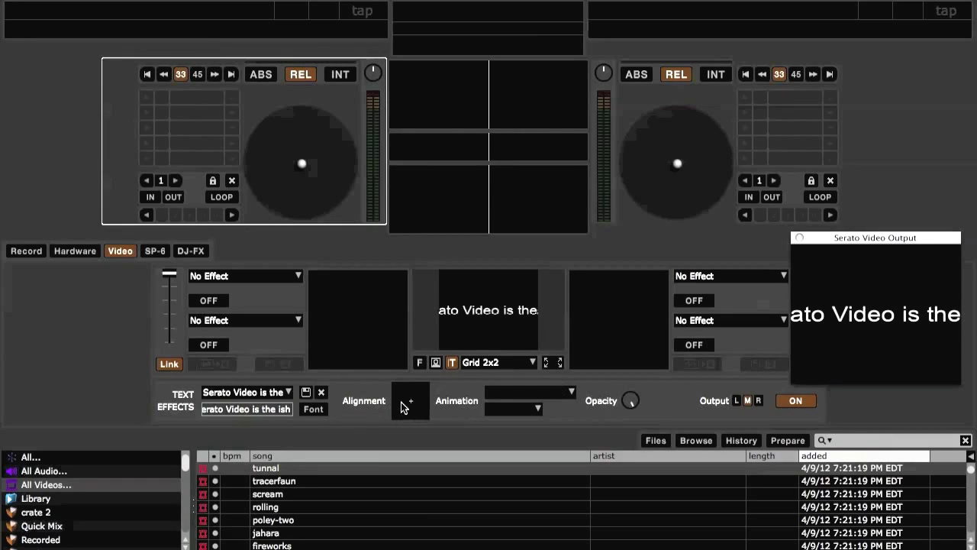
Move the "Serato Video is the ish" text lower in the video output and set its font size to 24.
drag(411, 400, 411, 407)
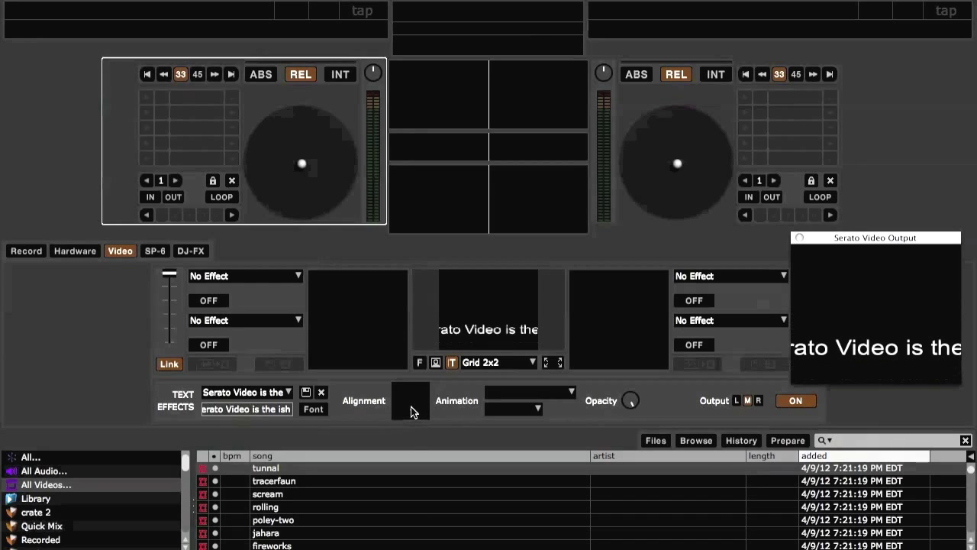
click(314, 409)
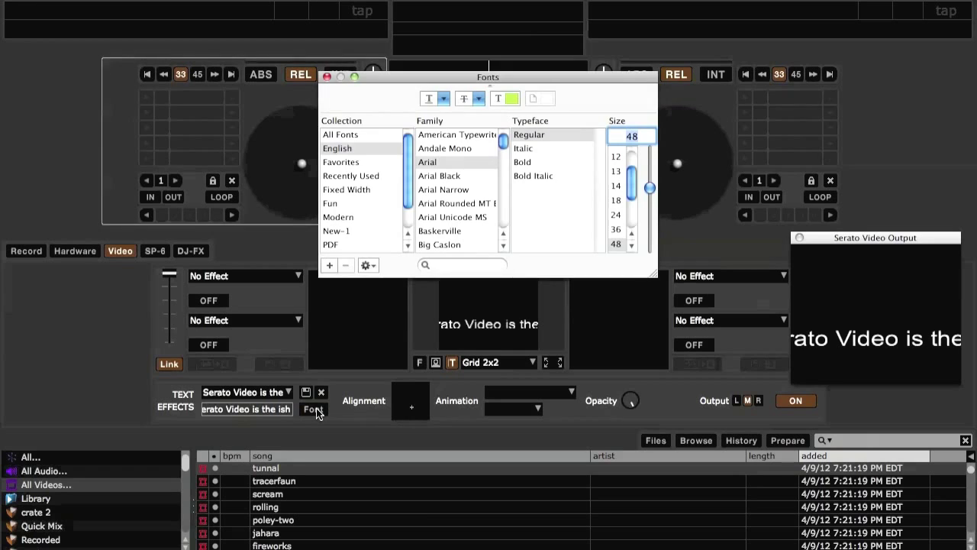
click(616, 230)
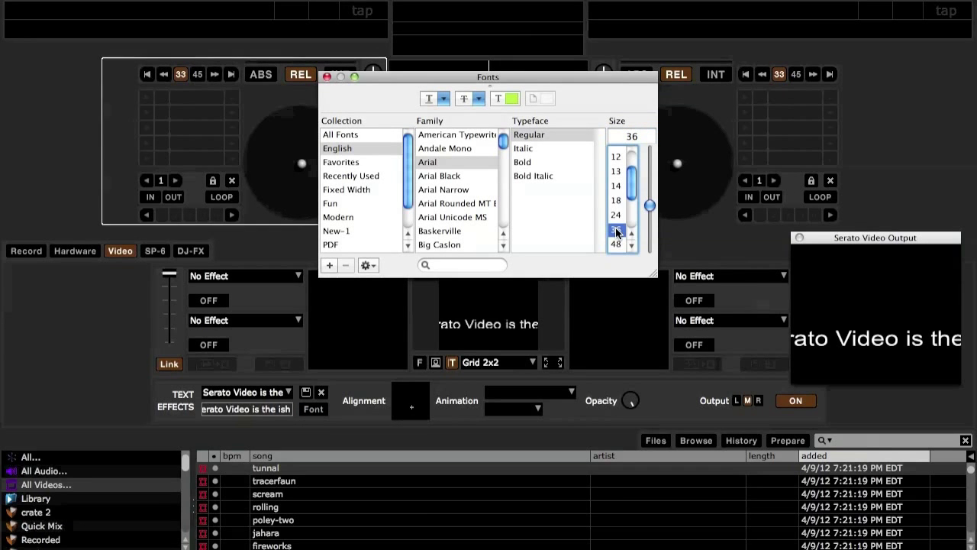
click(616, 215)
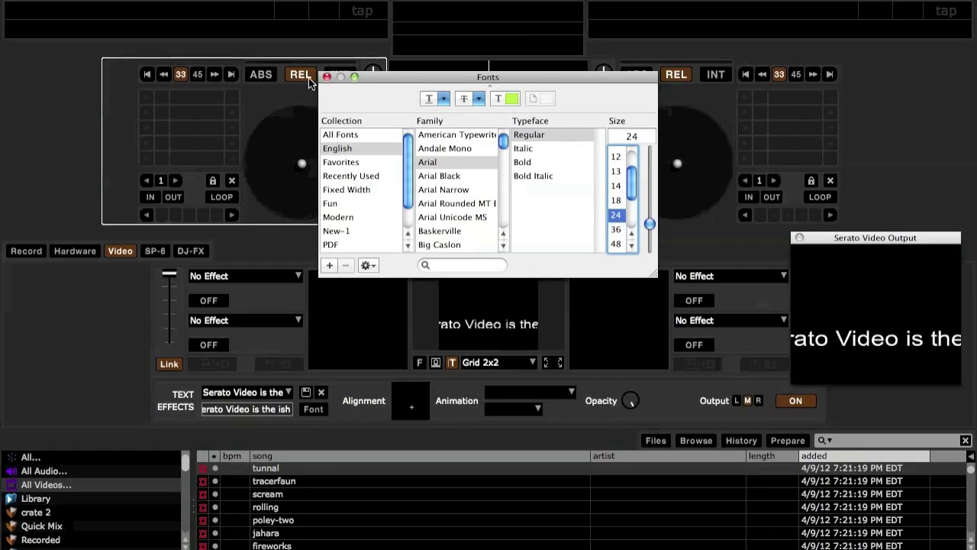
Set the text overlay's colour to Red from the Apple palette and close the colour and font windows.
click(510, 99)
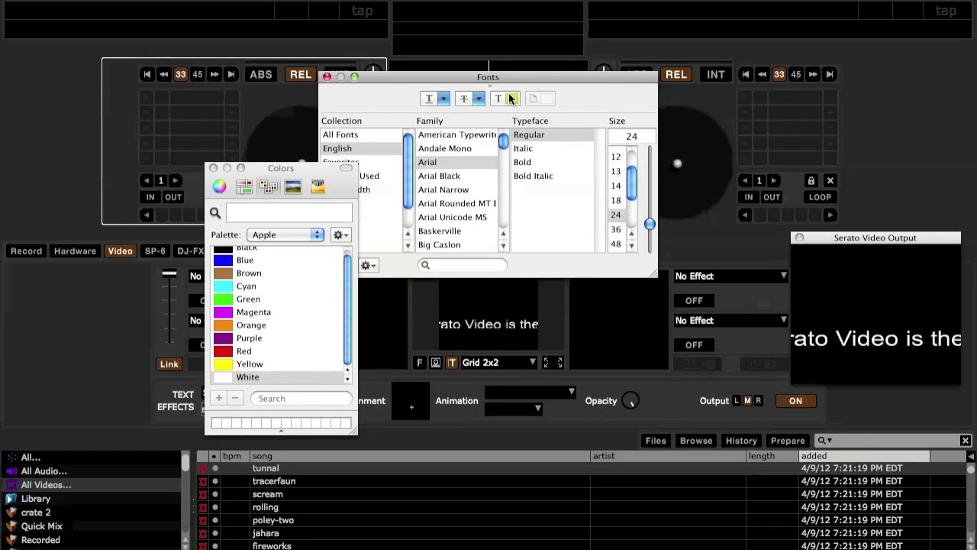
click(243, 351)
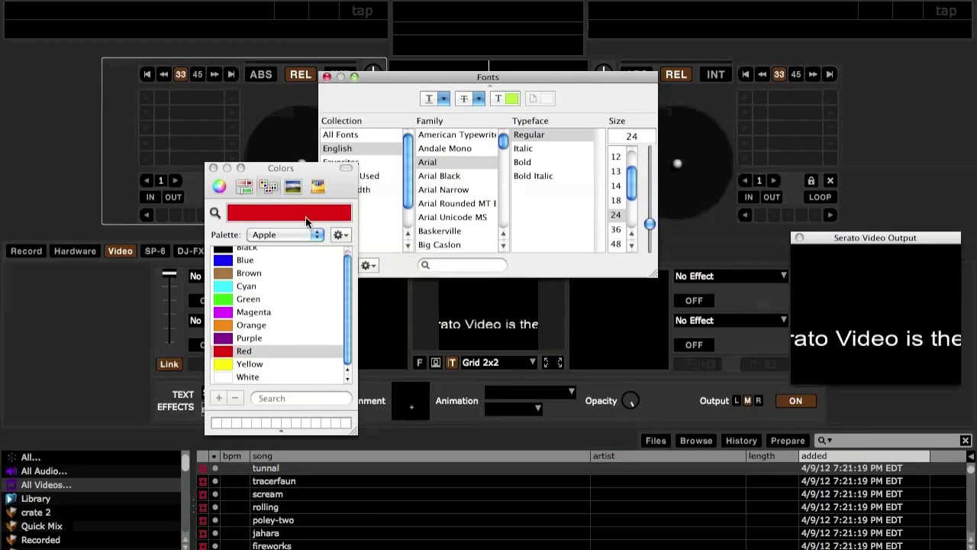
click(213, 168)
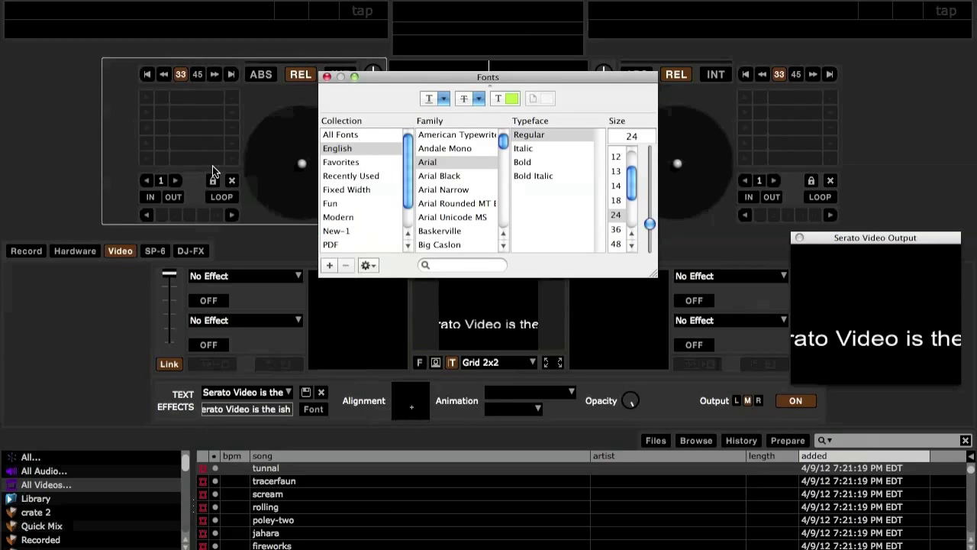
click(326, 77)
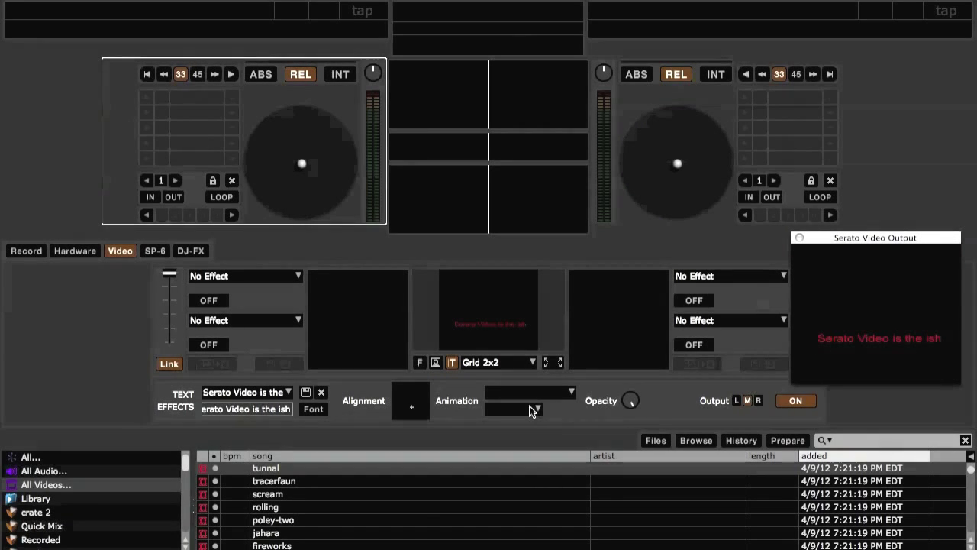
Try the Scroll Left-Right, Scroll Top-Bottom and Zoom Bass animations on the text overlay, and return its animation to None.
click(570, 393)
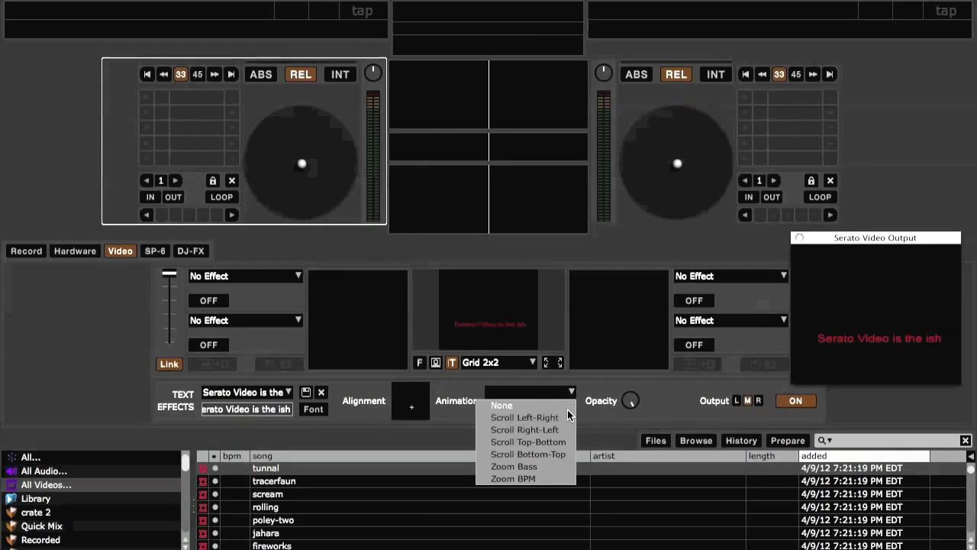
click(558, 418)
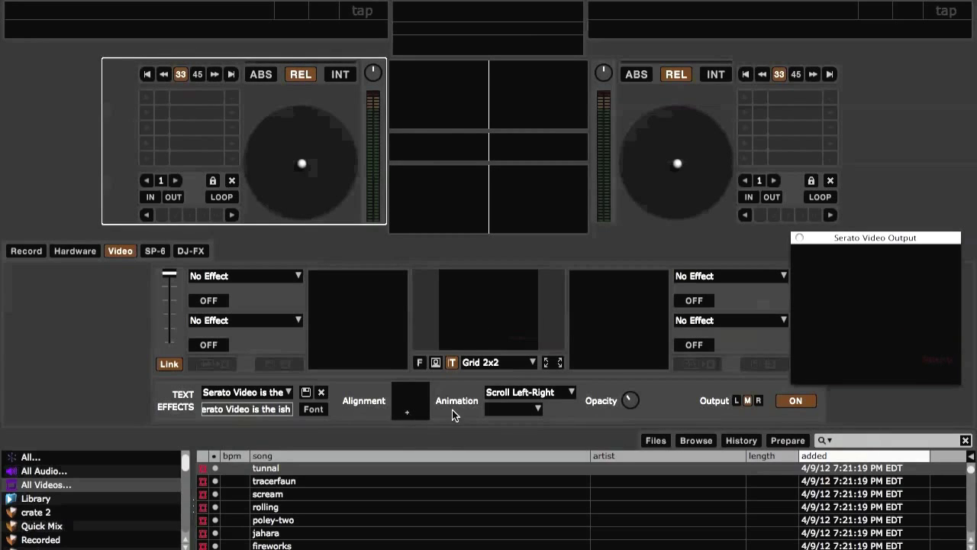
click(573, 393)
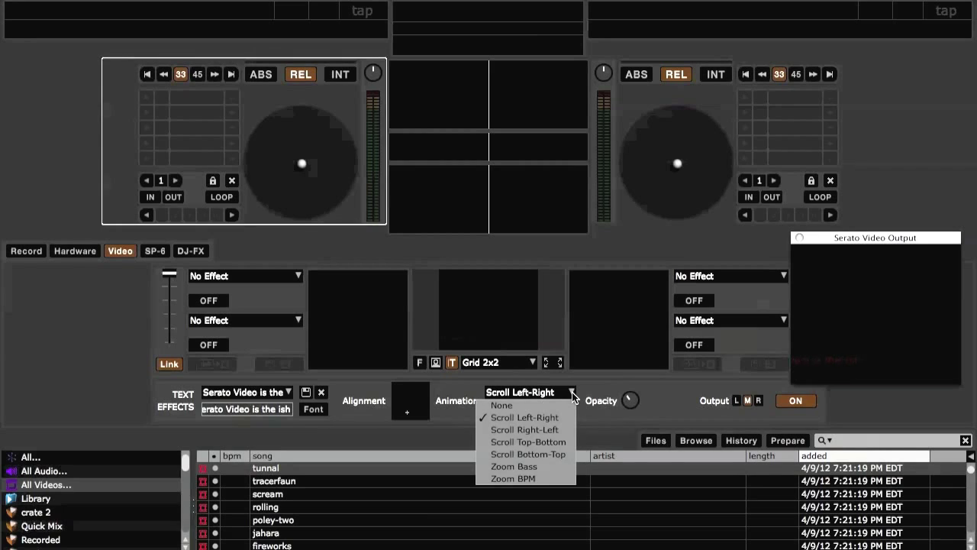
click(558, 441)
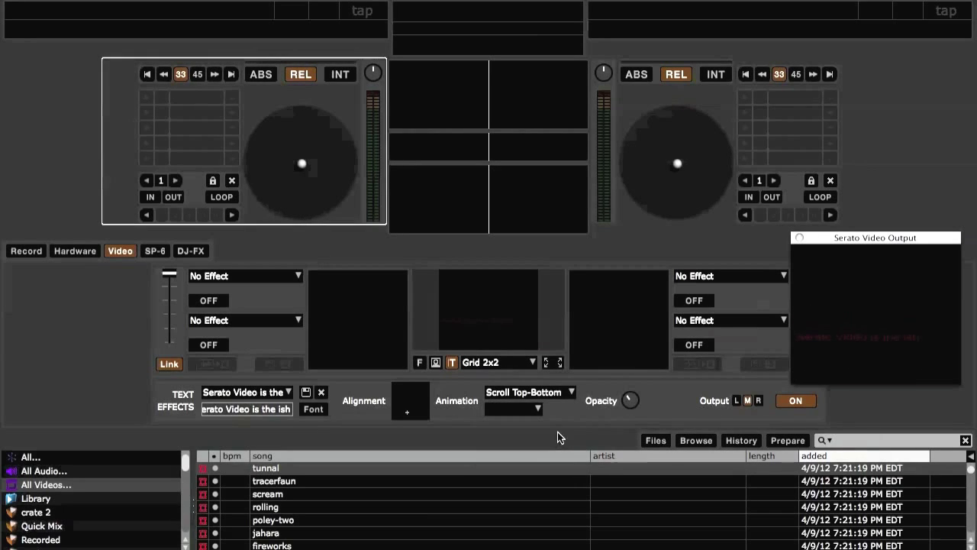
click(565, 392)
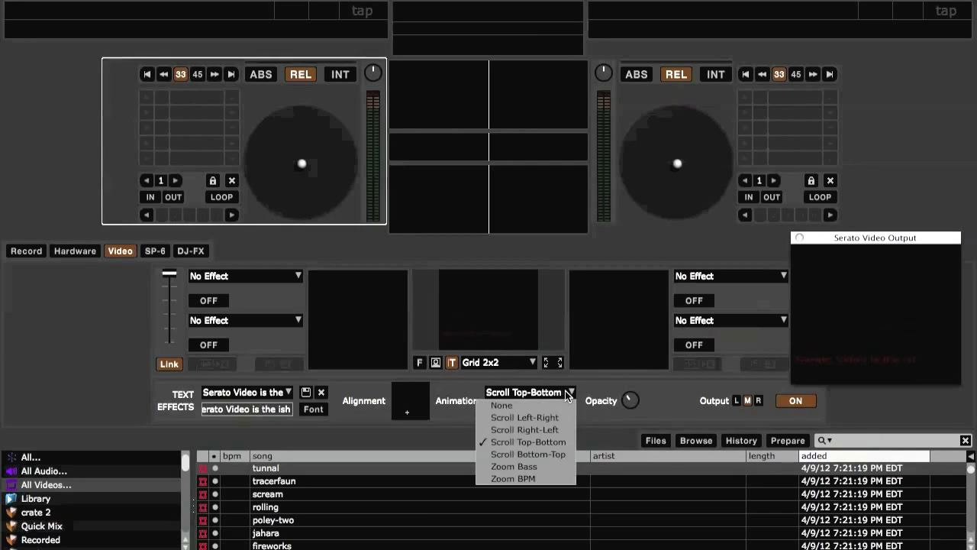
click(521, 469)
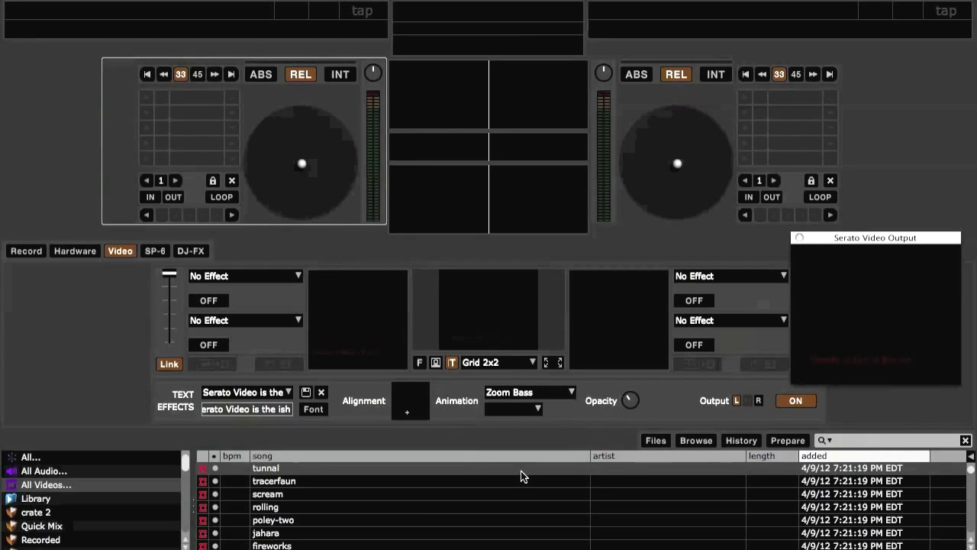
click(569, 393)
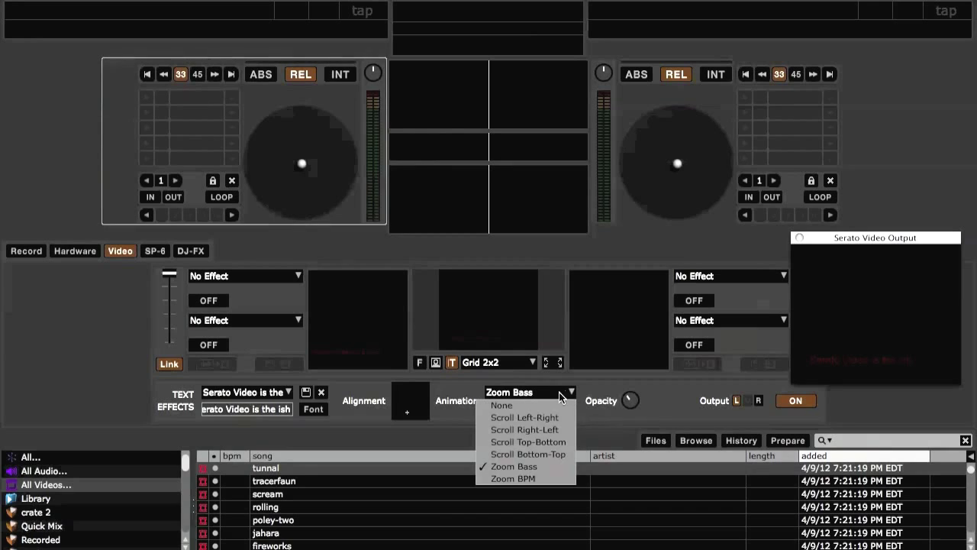
click(536, 405)
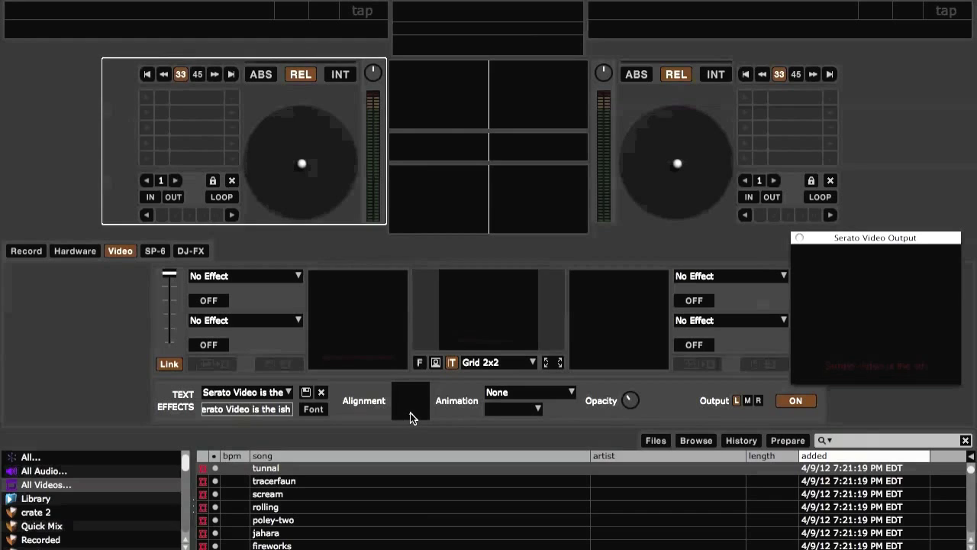
Delete the saved "Serato Video is the ish" text effect and check the list of saved text effects.
click(289, 390)
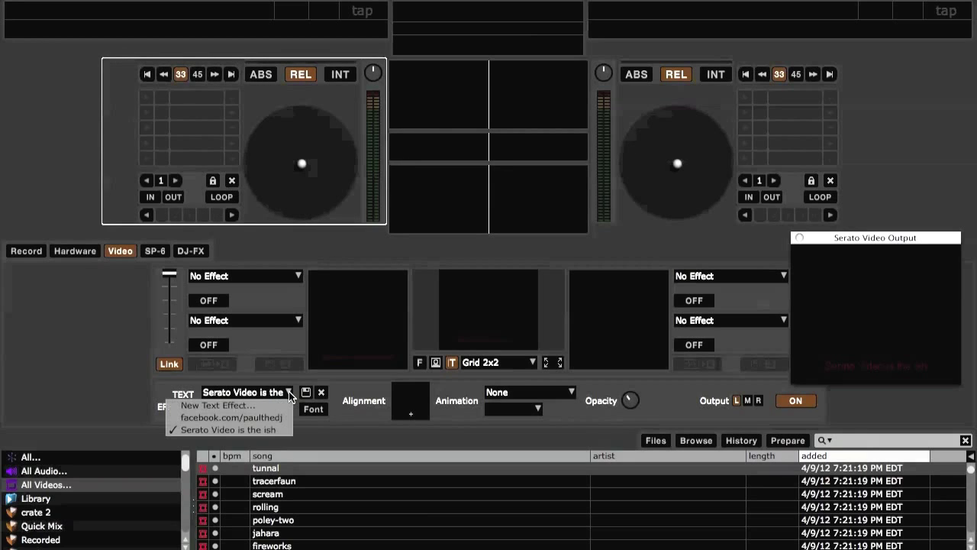
click(271, 426)
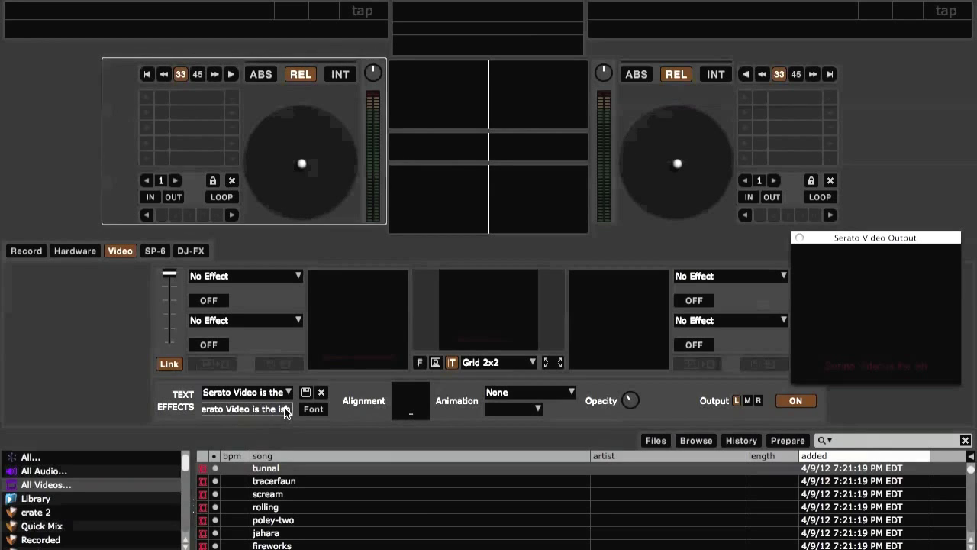
triple_click(288, 410)
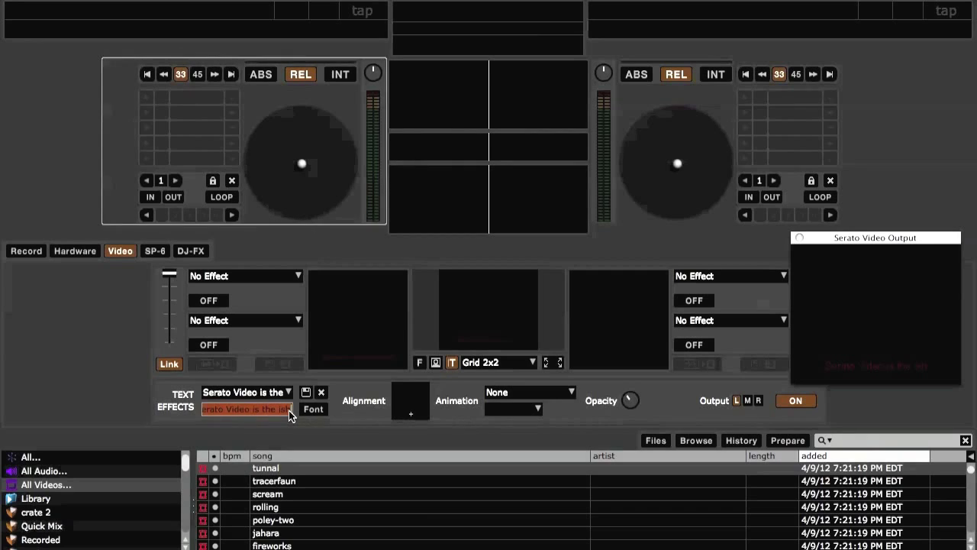
key(BackSpace)
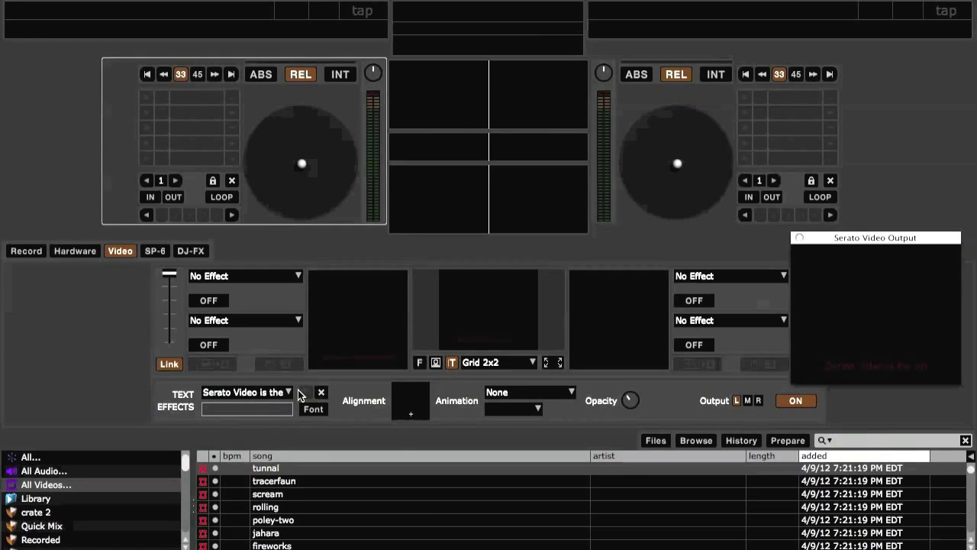
click(321, 392)
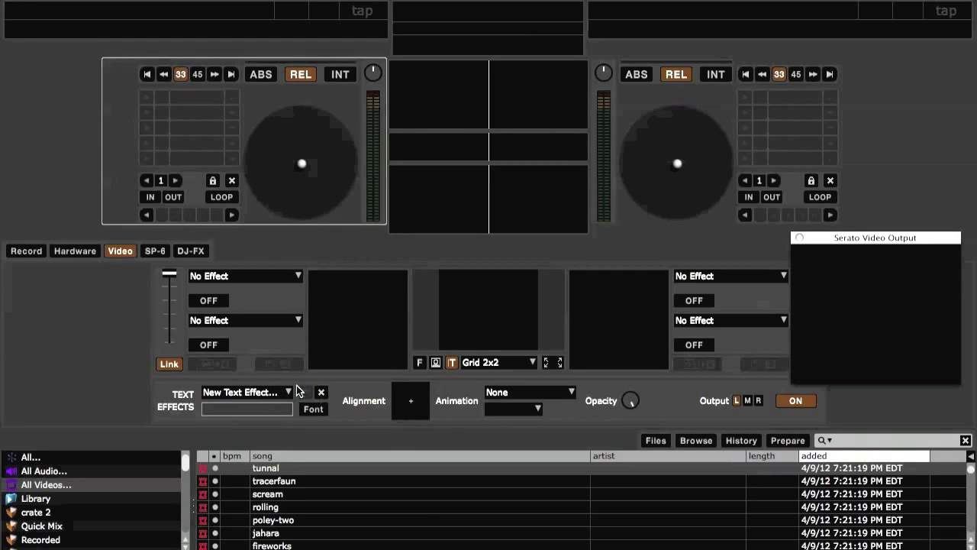
click(284, 392)
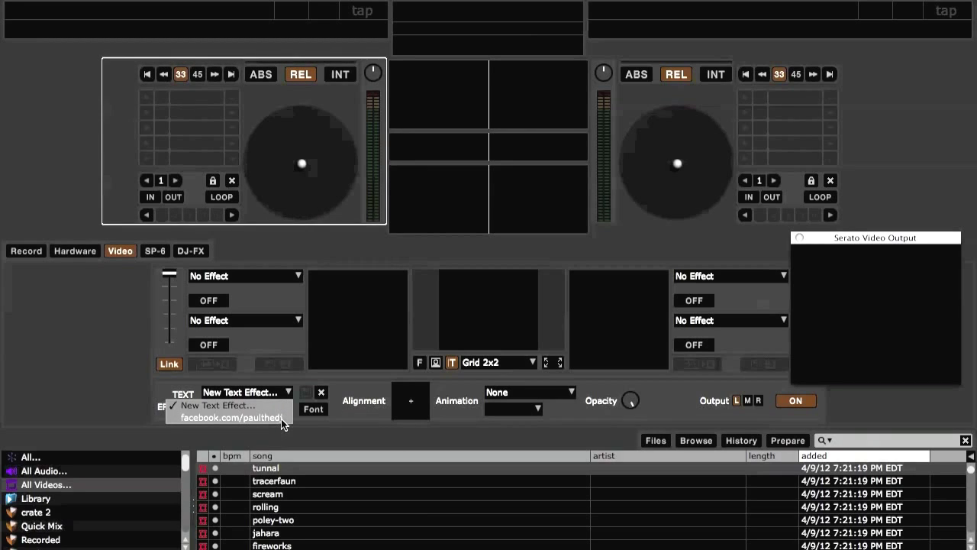
click(356, 419)
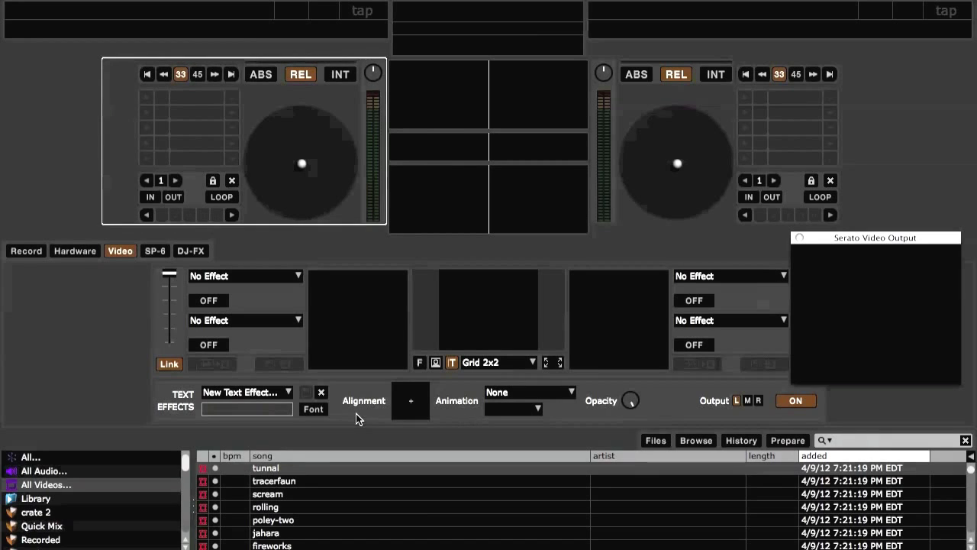
Show the image effects controls, create and save a new image effect from serato-scratch-live.jpg, and switch it on.
click(451, 360)
click(436, 363)
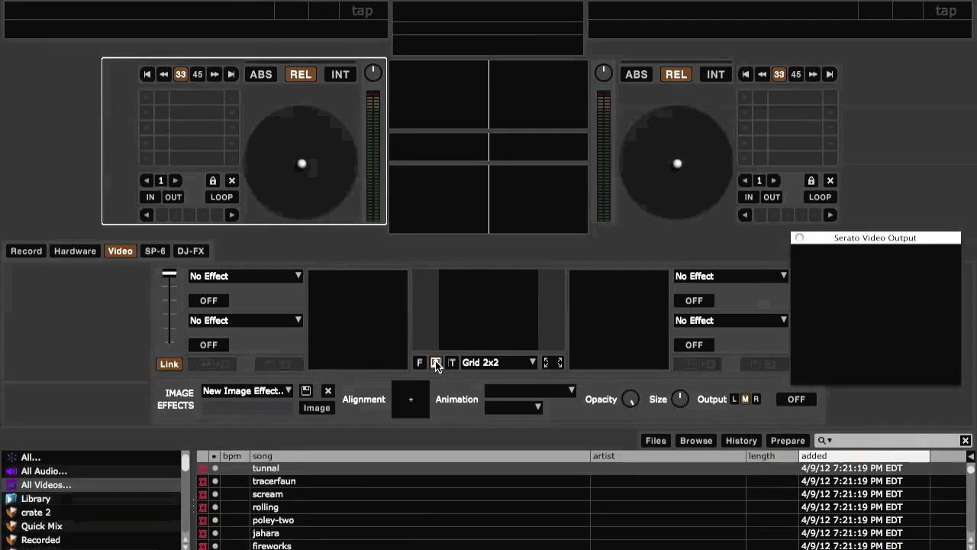
click(318, 405)
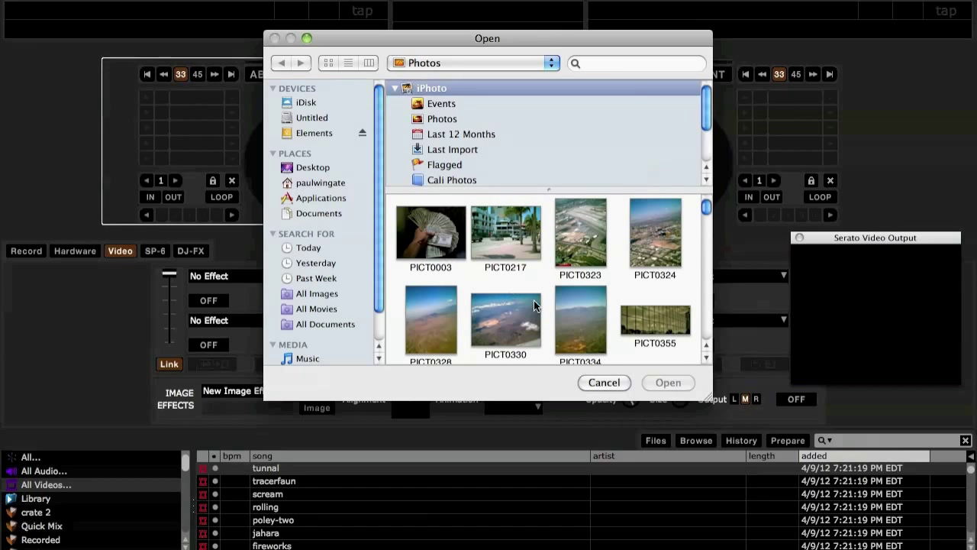
scroll(534, 300, down, 5)
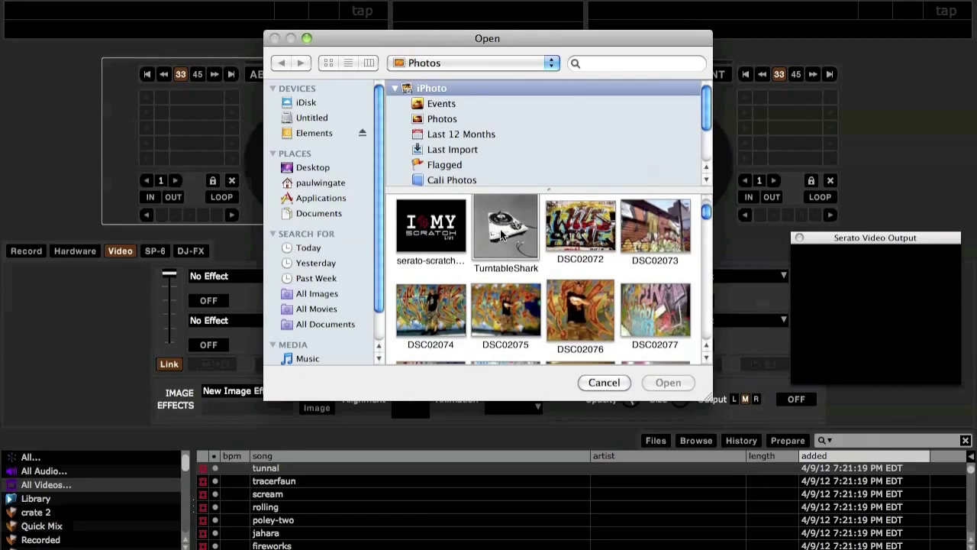
double_click(442, 239)
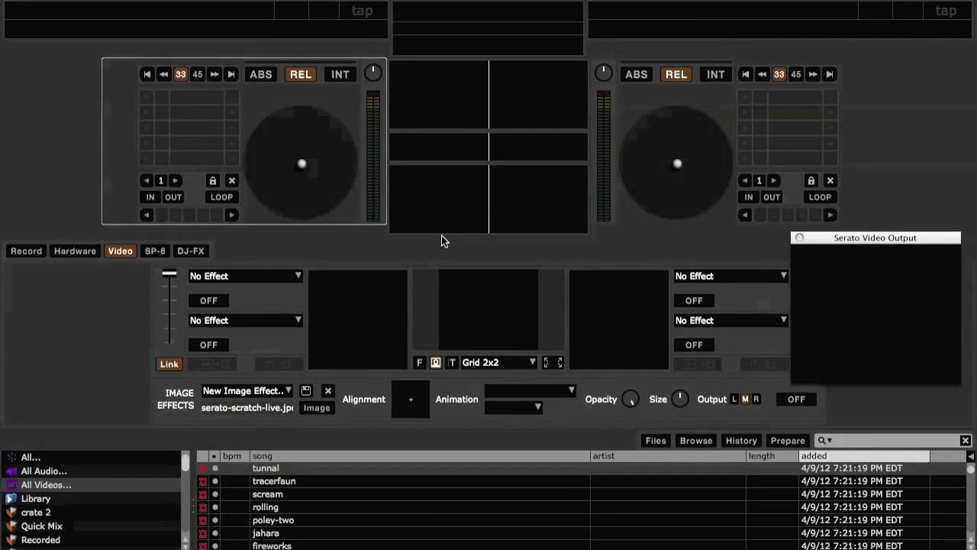
click(306, 391)
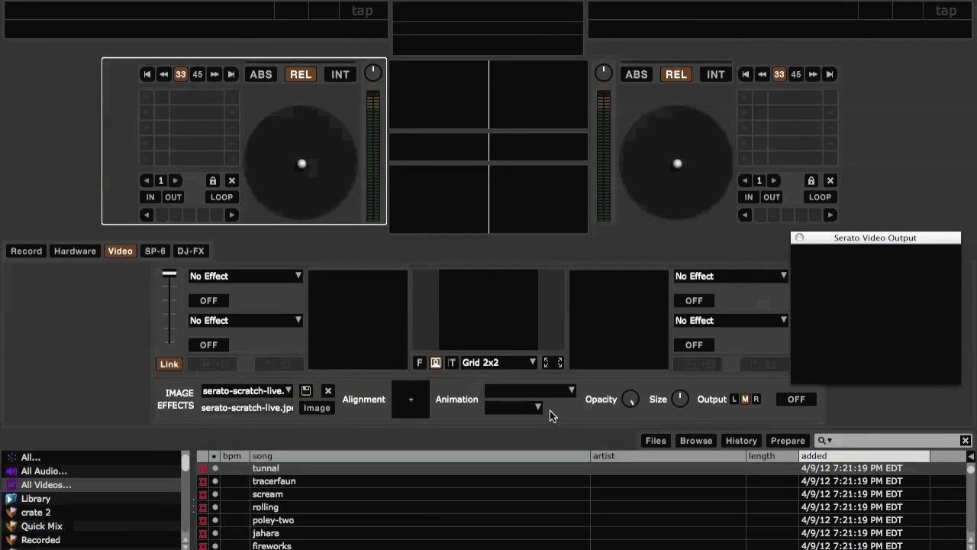
click(807, 401)
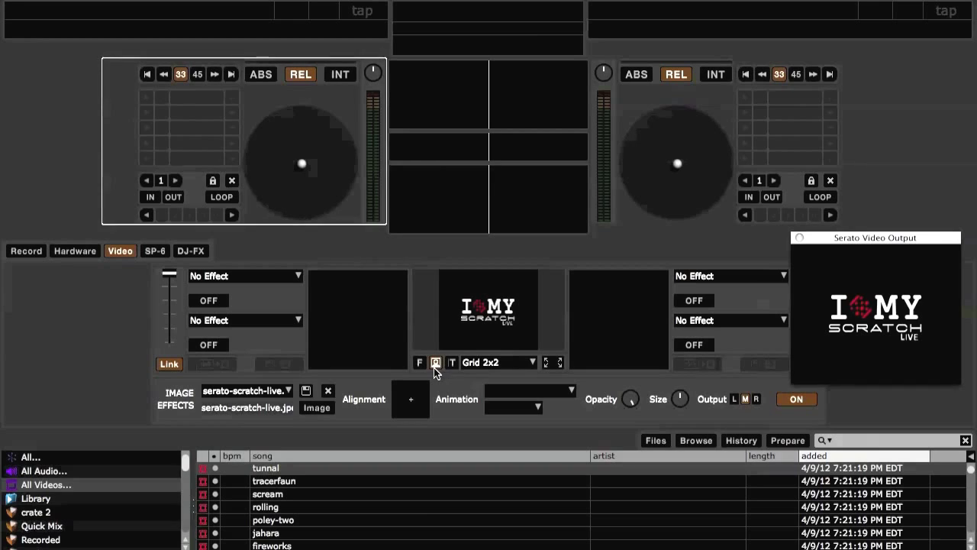
Place the logo image in the output's lower-right corner at a smaller size and reduced opacity, and switch the image effect off.
click(411, 404)
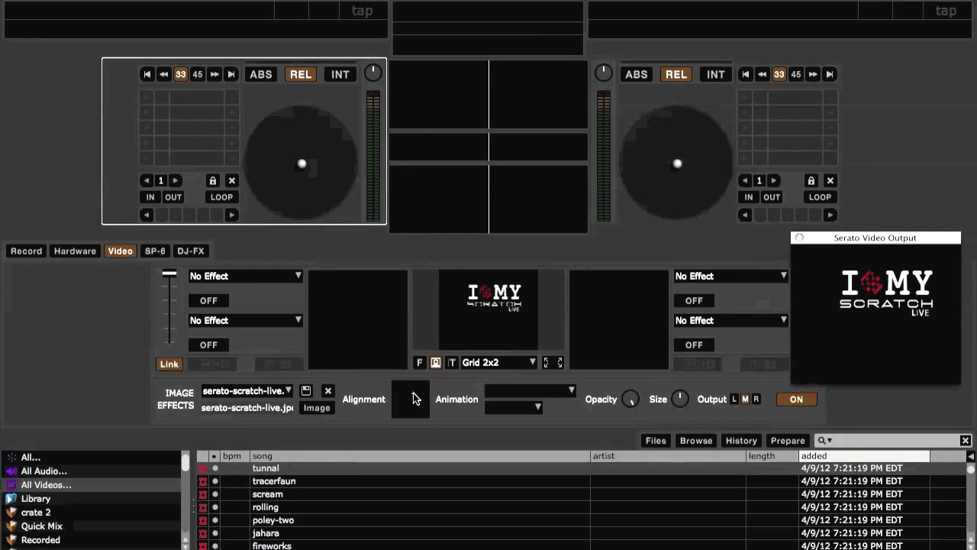
click(419, 411)
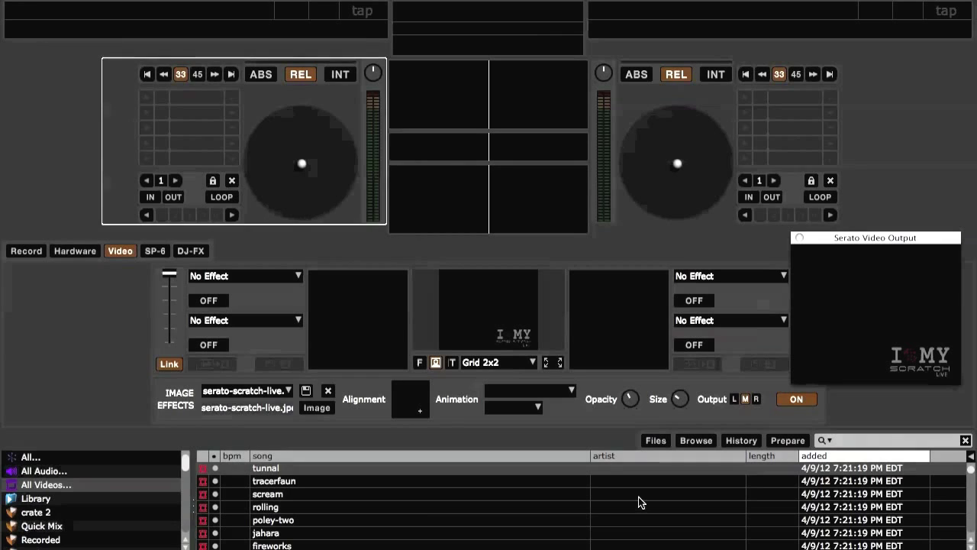
click(798, 398)
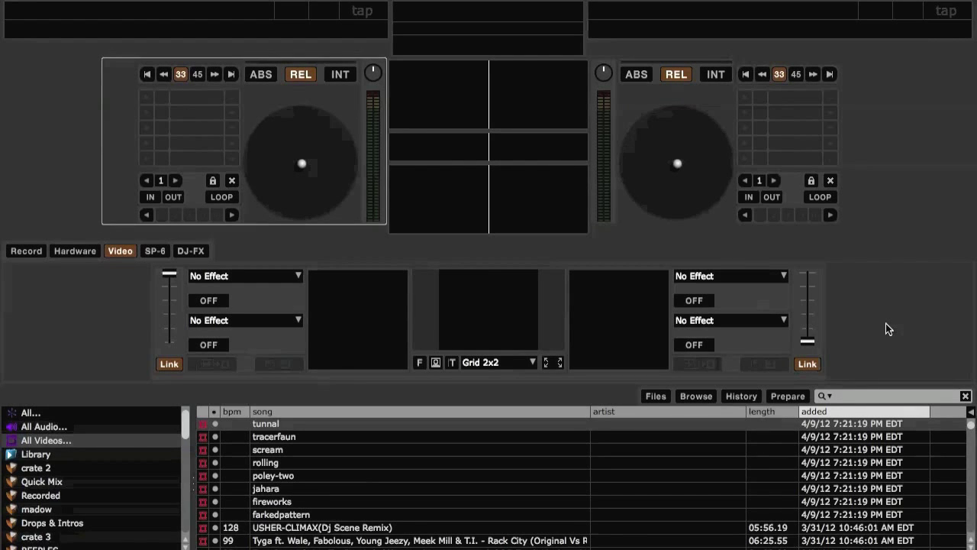
Switch to the web browser and search Google for "mac vga adapter".
mouse_move(181, 532)
click(181, 532)
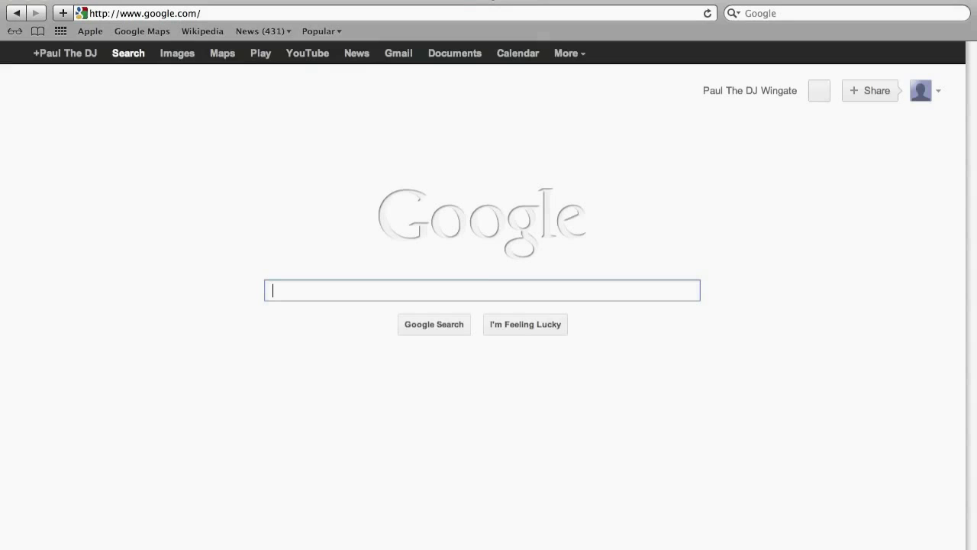
text(mac vga)
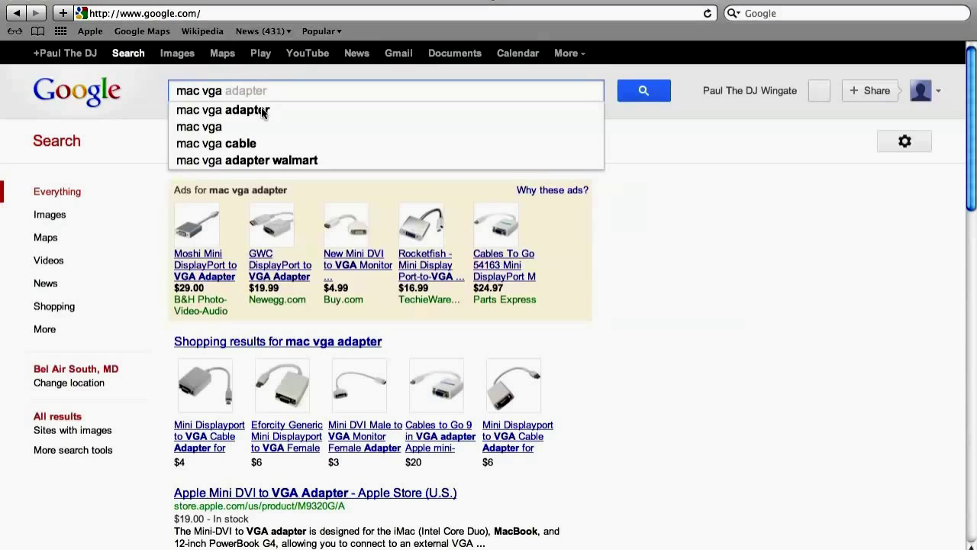
key(Return)
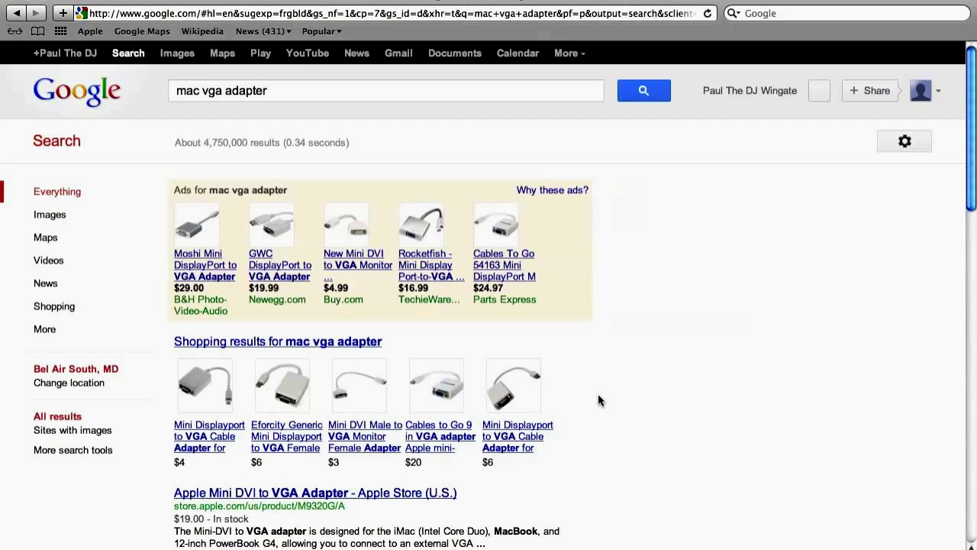
Switch back to Scratch Live, load the Tyga "Rack City" video from All Videos onto the left deck and start playing it.
mouse_move(324, 199)
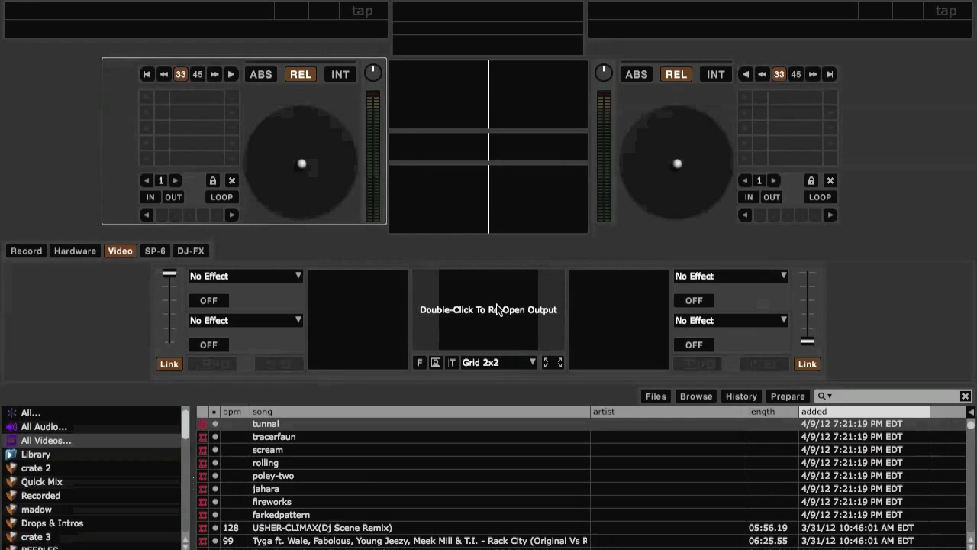
click(45, 441)
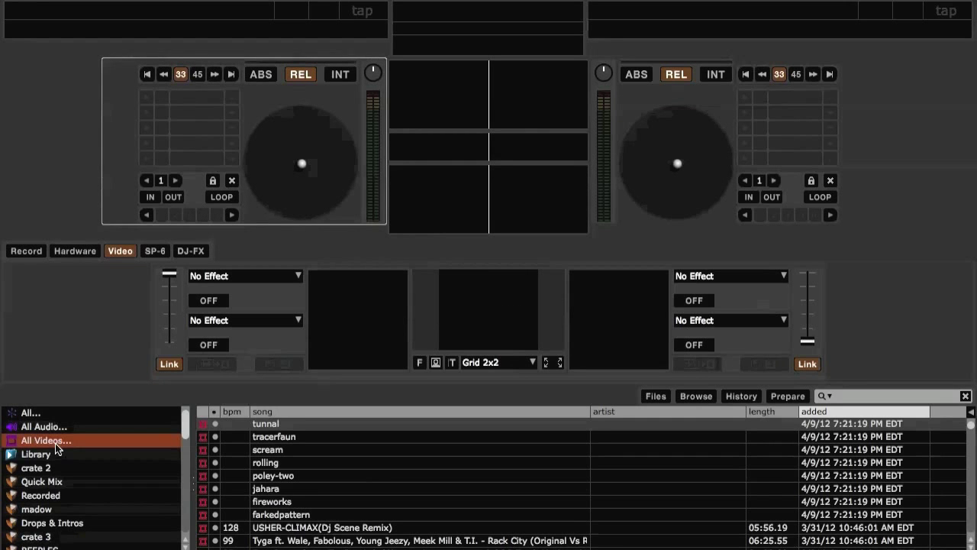
scroll(320, 486, down, 3)
click(407, 452)
scroll(407, 452, up, 1)
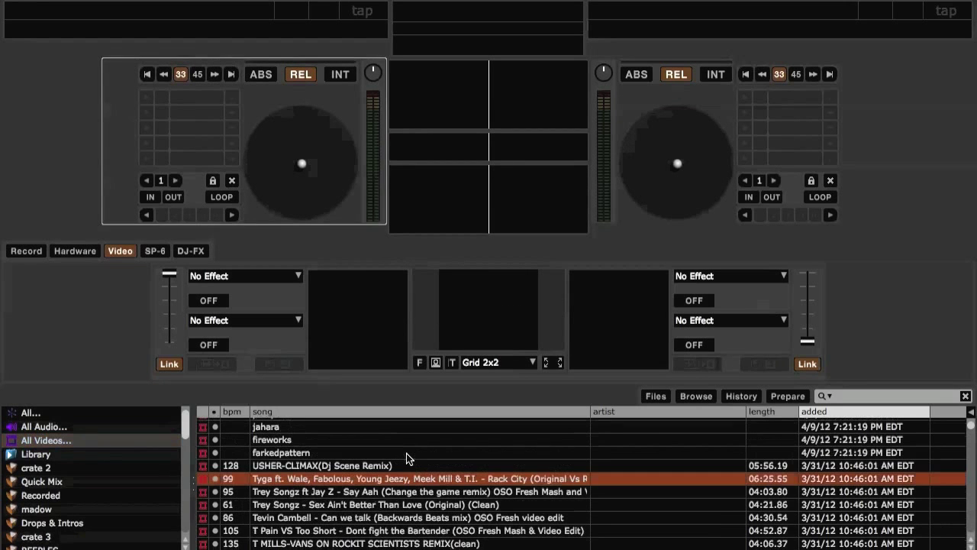
key(shift+Left)
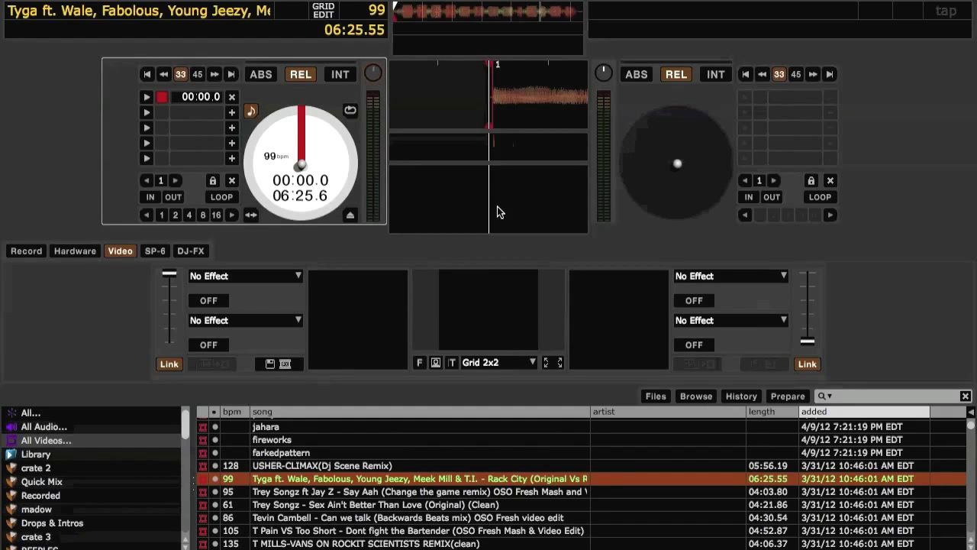
key(w)
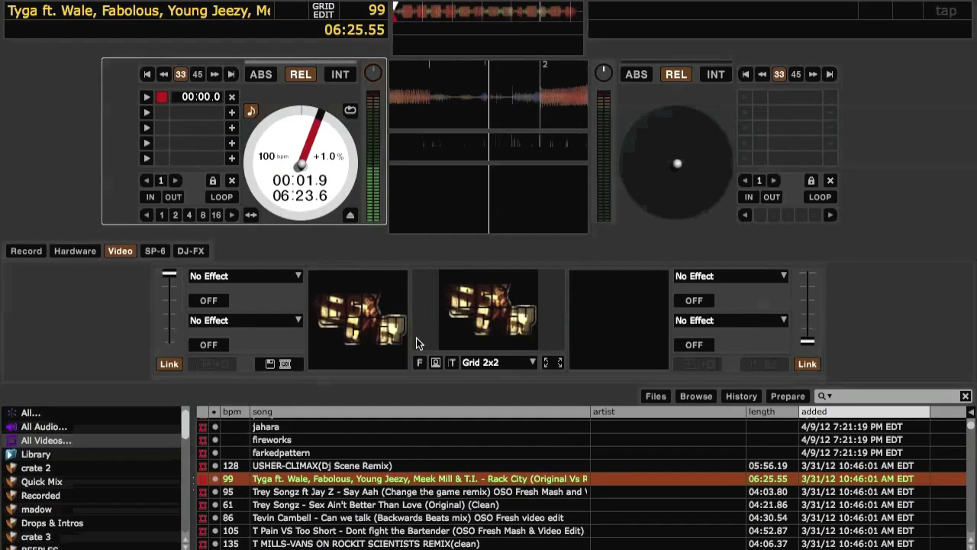
Reopen the Serato Video output, move its window partly past the screen's right edge, and toggle it to full screen and back.
double_click(481, 314)
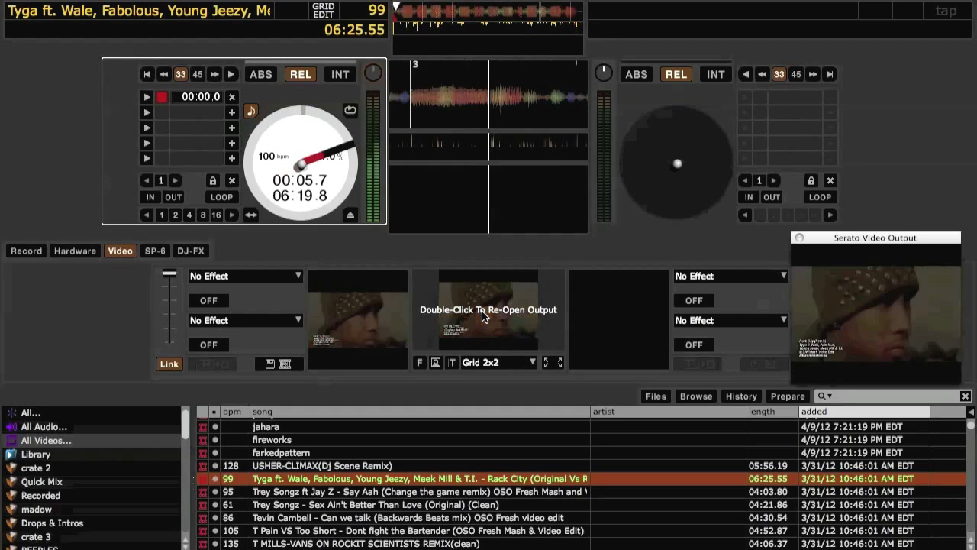
drag(869, 235, 964, 164)
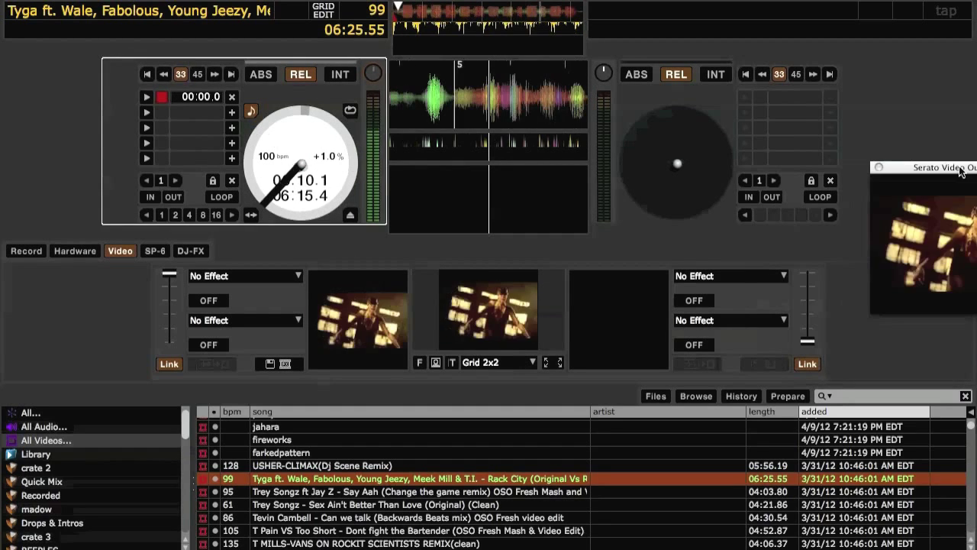
double_click(966, 220)
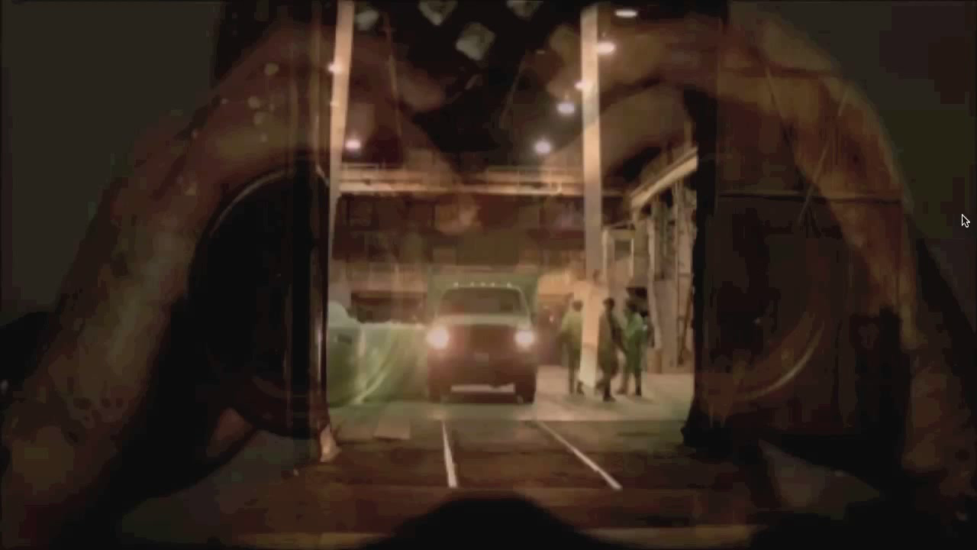
double_click(966, 220)
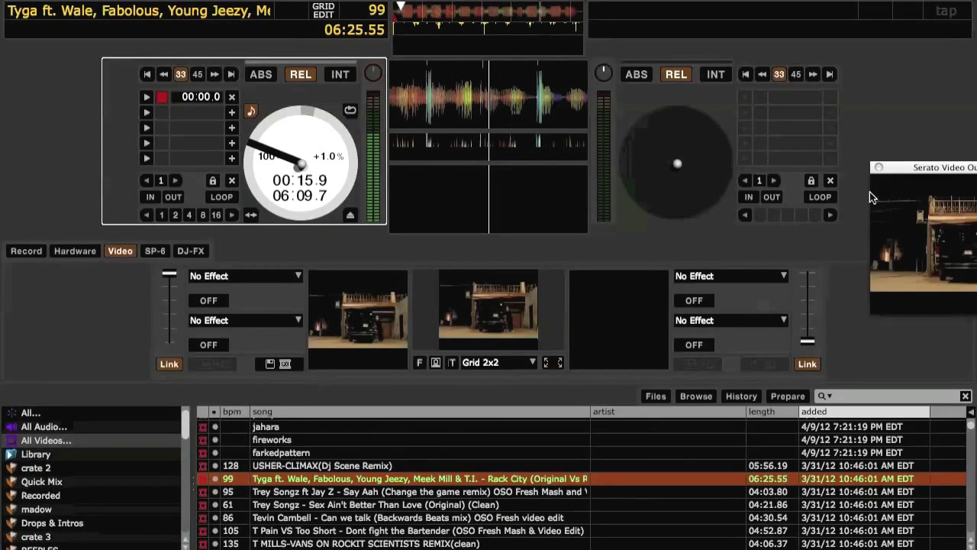
Hide the Serato Video controls and show them again.
click(205, 286)
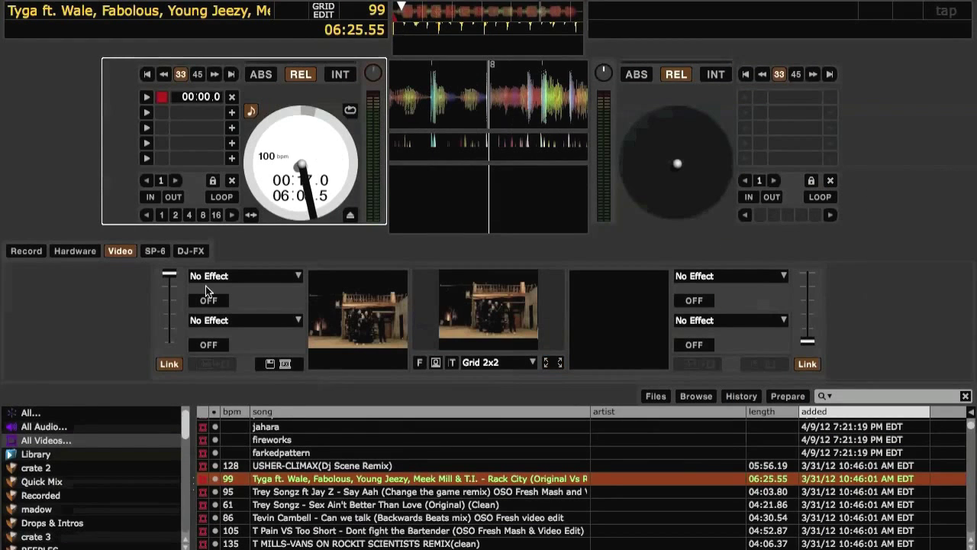
click(116, 252)
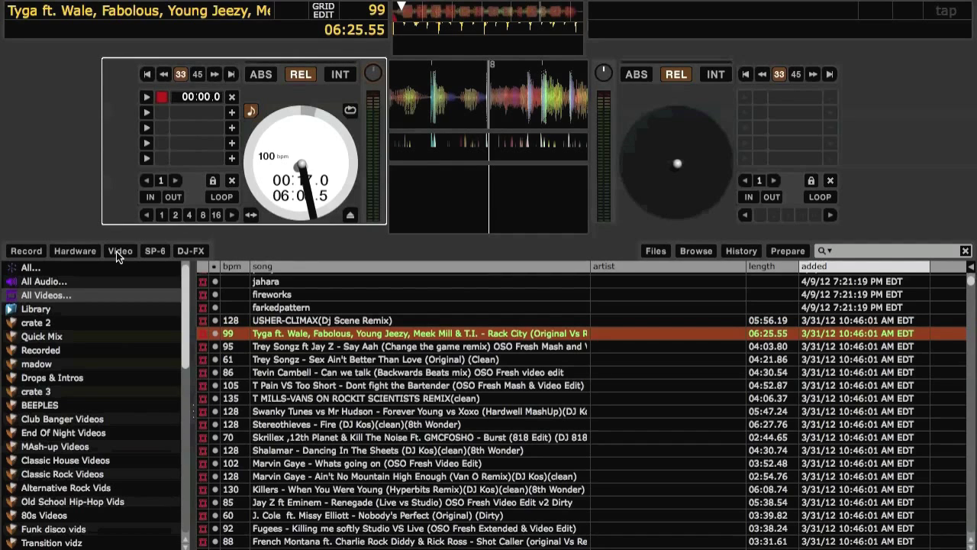
click(118, 252)
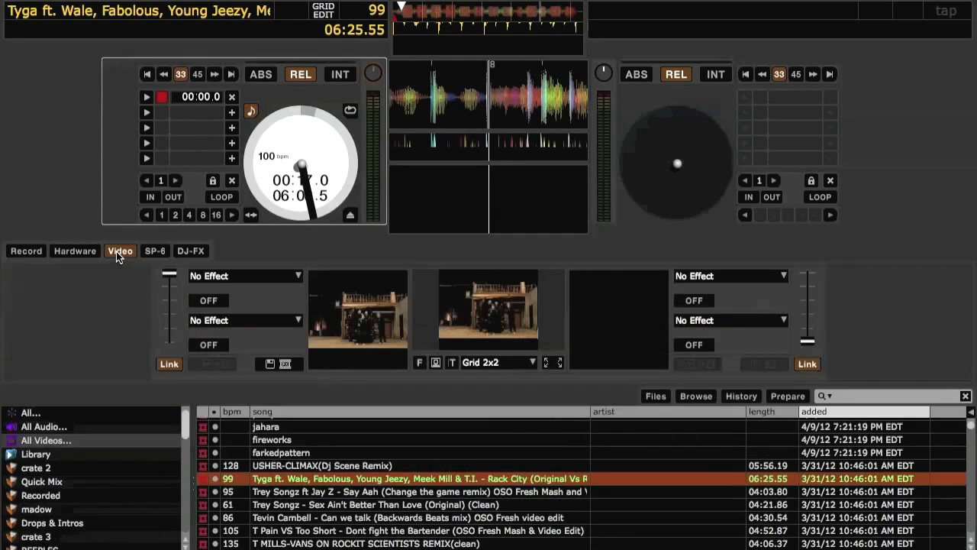